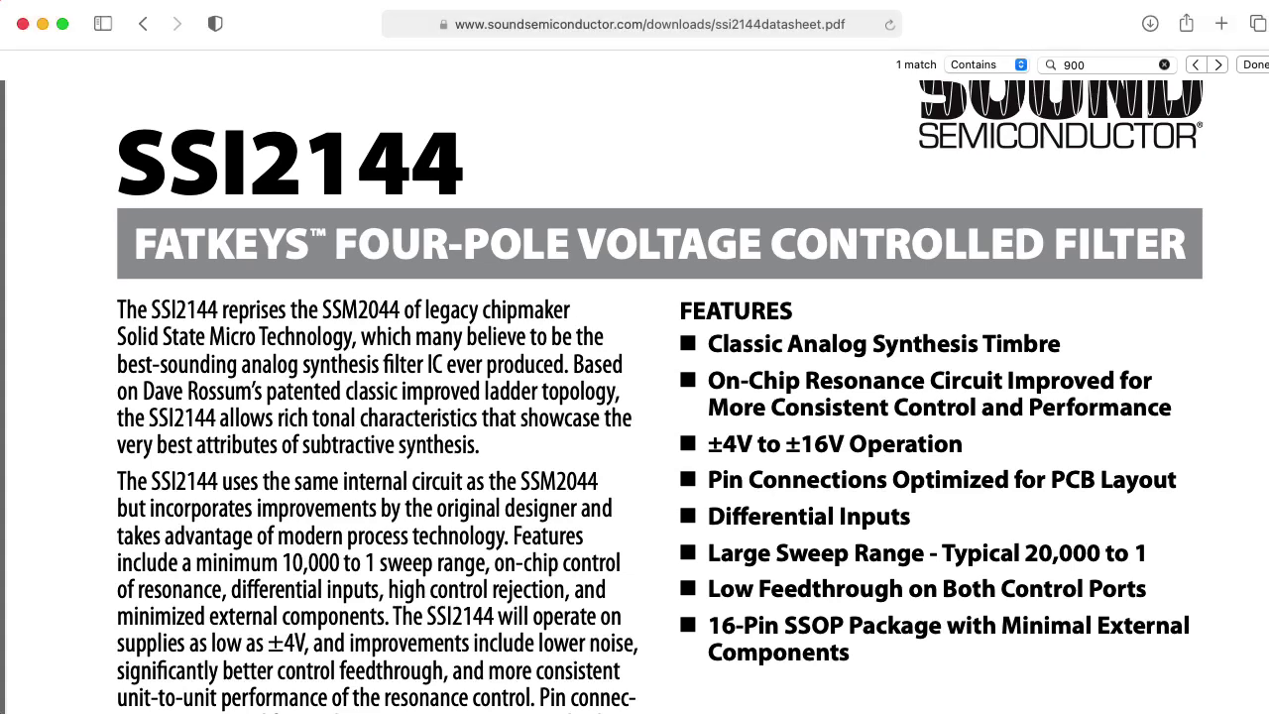
Scroll the SSI2144 datasheet down to the block diagram with the highlighted 900Ω match.
{"action": "scroll", "coordinate": [661, 397], "scroll_direction": "down", "scroll_amount": 3}
{"action": "scroll", "coordinate": [660, 397], "scroll_direction": "down", "scroll_amount": 5}
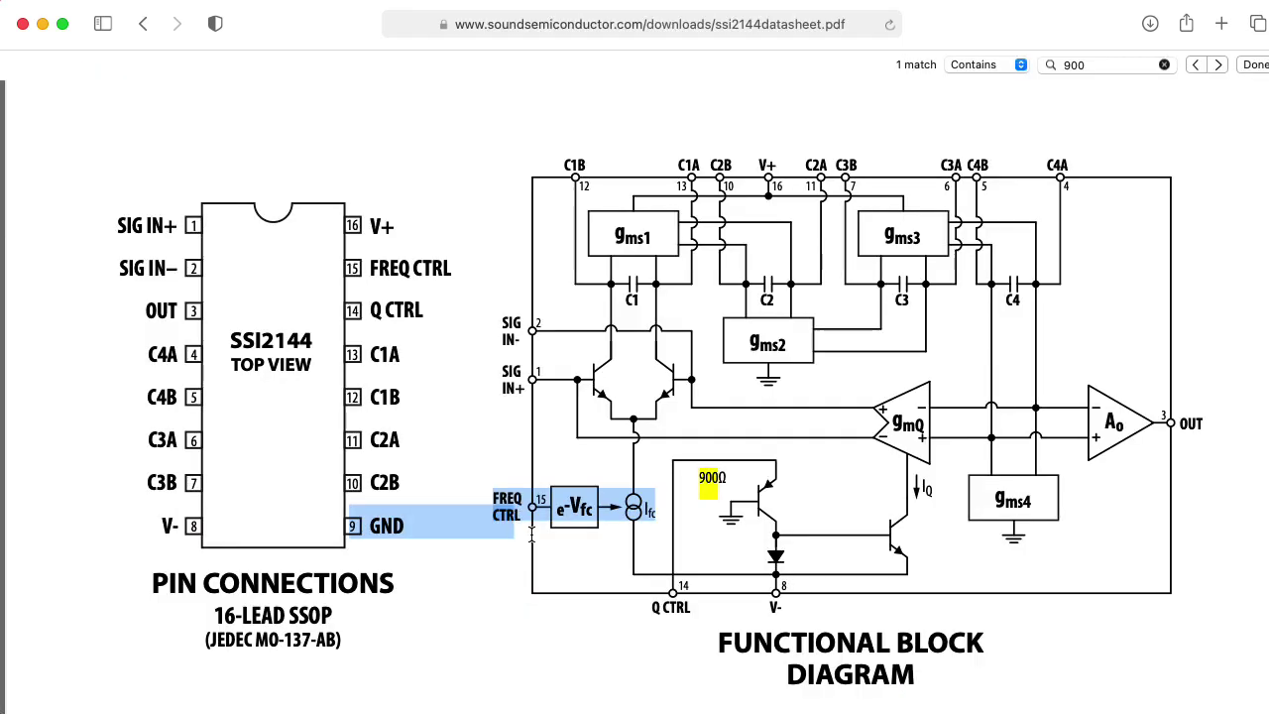
{"action": "left_click", "coordinate": [470, 617]}
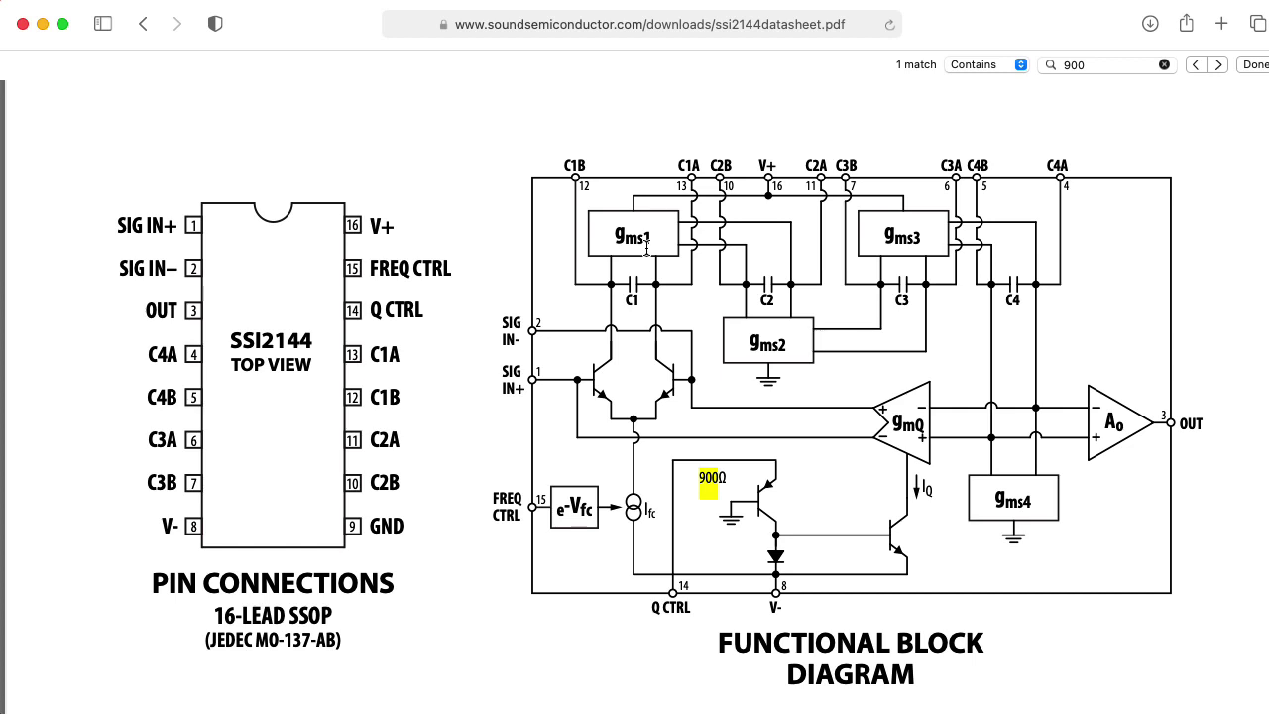
Scroll past the specifications to the Resonance (Q) Control paragraph citing oscillation near 400µA.
{"action": "scroll", "coordinate": [646, 246], "scroll_direction": "down", "scroll_amount": 10}
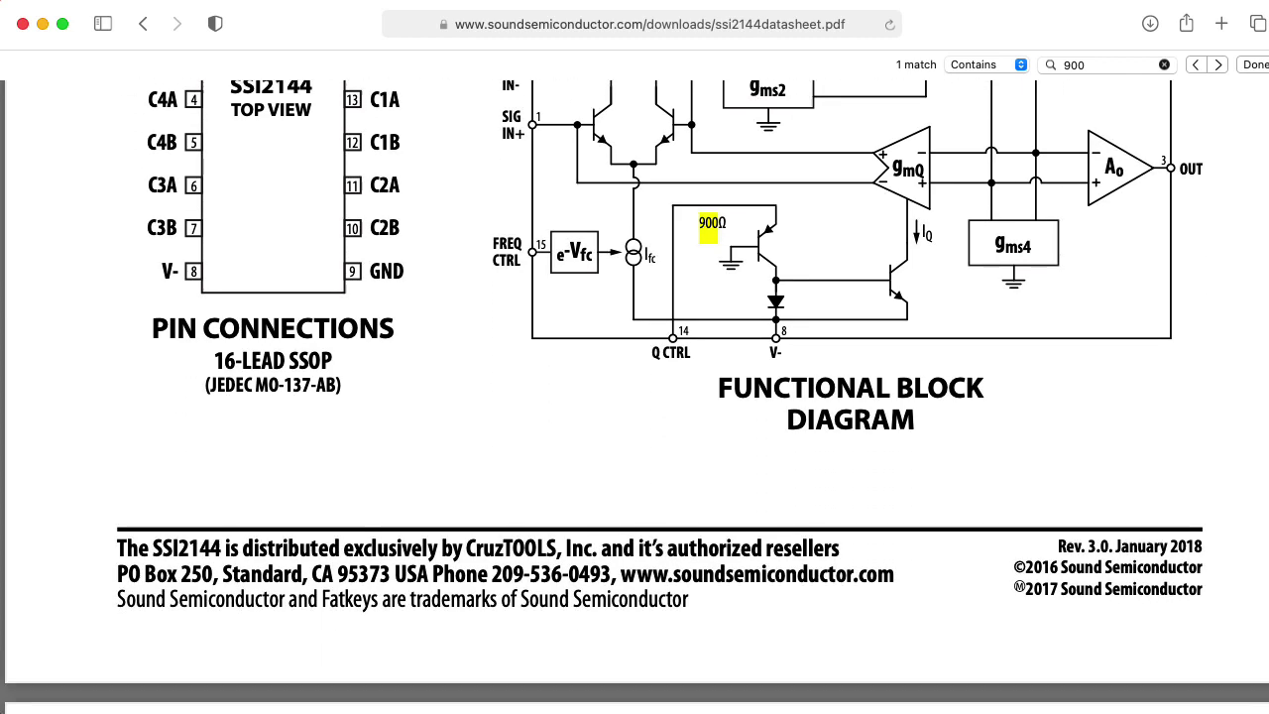
{"action": "scroll", "coordinate": [634, 396], "scroll_direction": "down", "scroll_amount": 10}
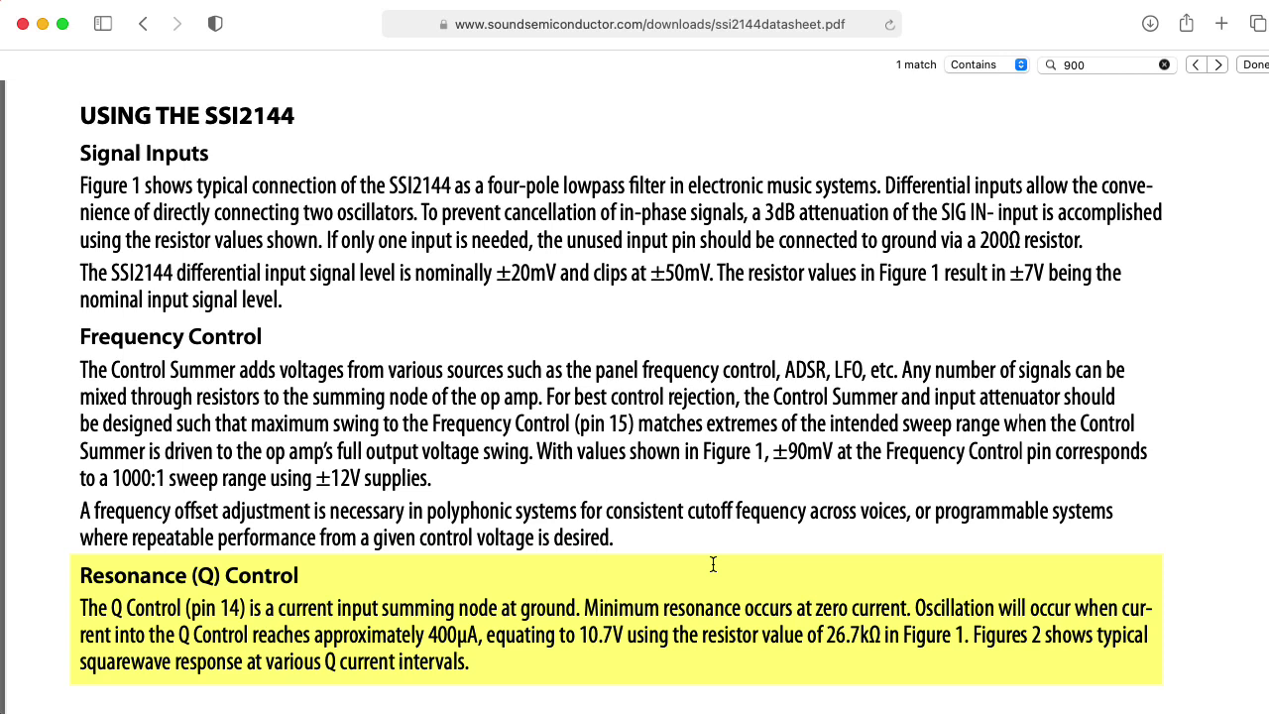
Bring up Figure 1 on page 3 and mark the Q CONTROL terminal and pin 14 label.
{"action": "scroll", "coordinate": [712, 563], "scroll_direction": "down", "scroll_amount": 10}
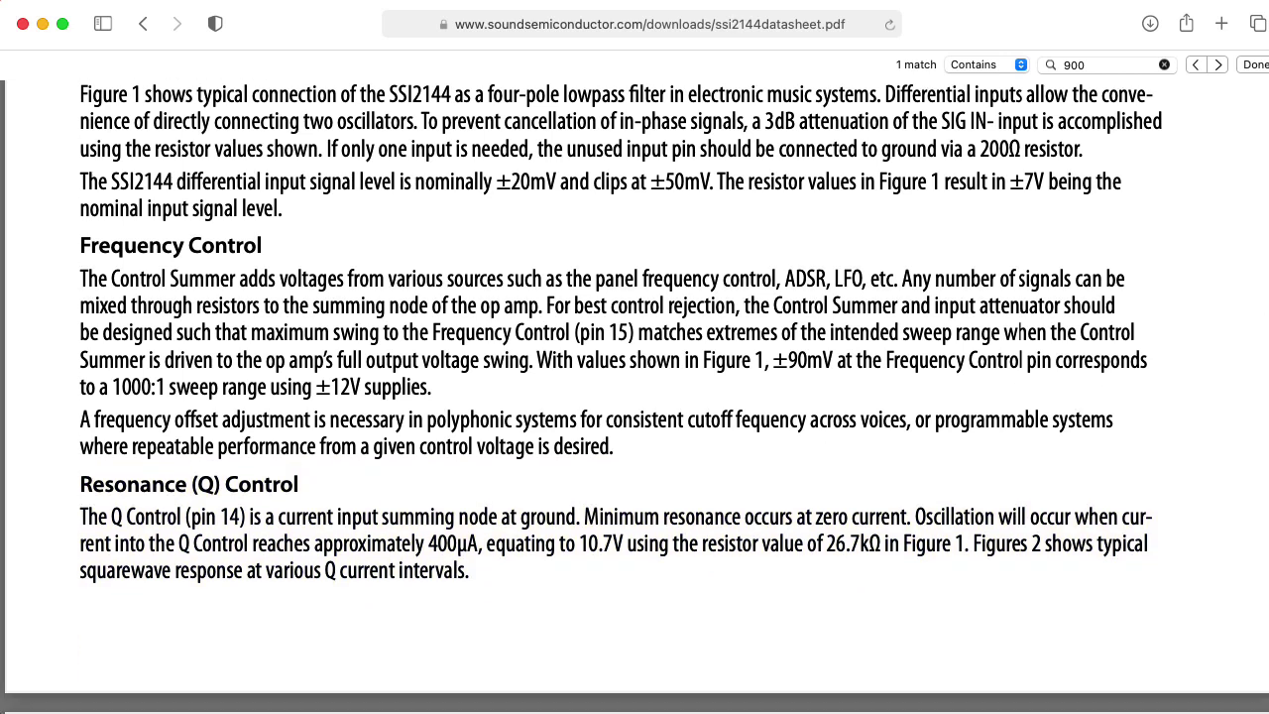
{"action": "scroll", "coordinate": [702, 393], "scroll_direction": "down", "scroll_amount": 5}
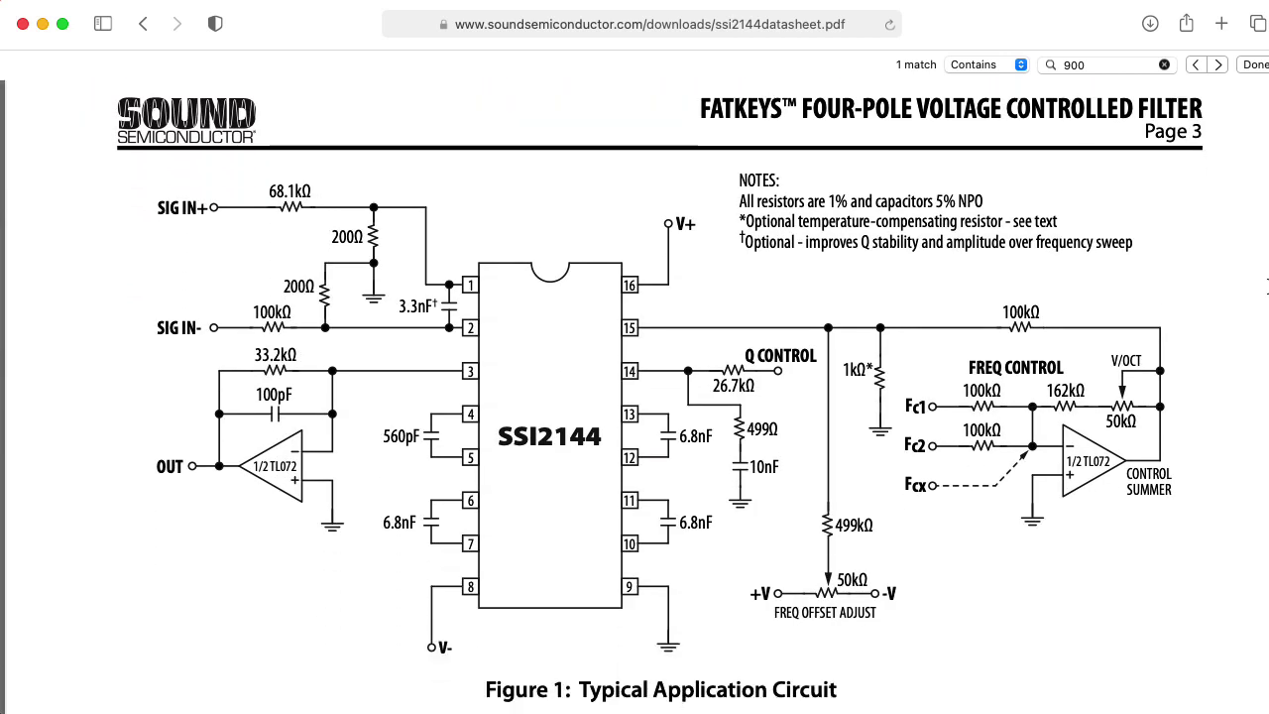
{"action": "double_click", "coordinate": [778, 372]}
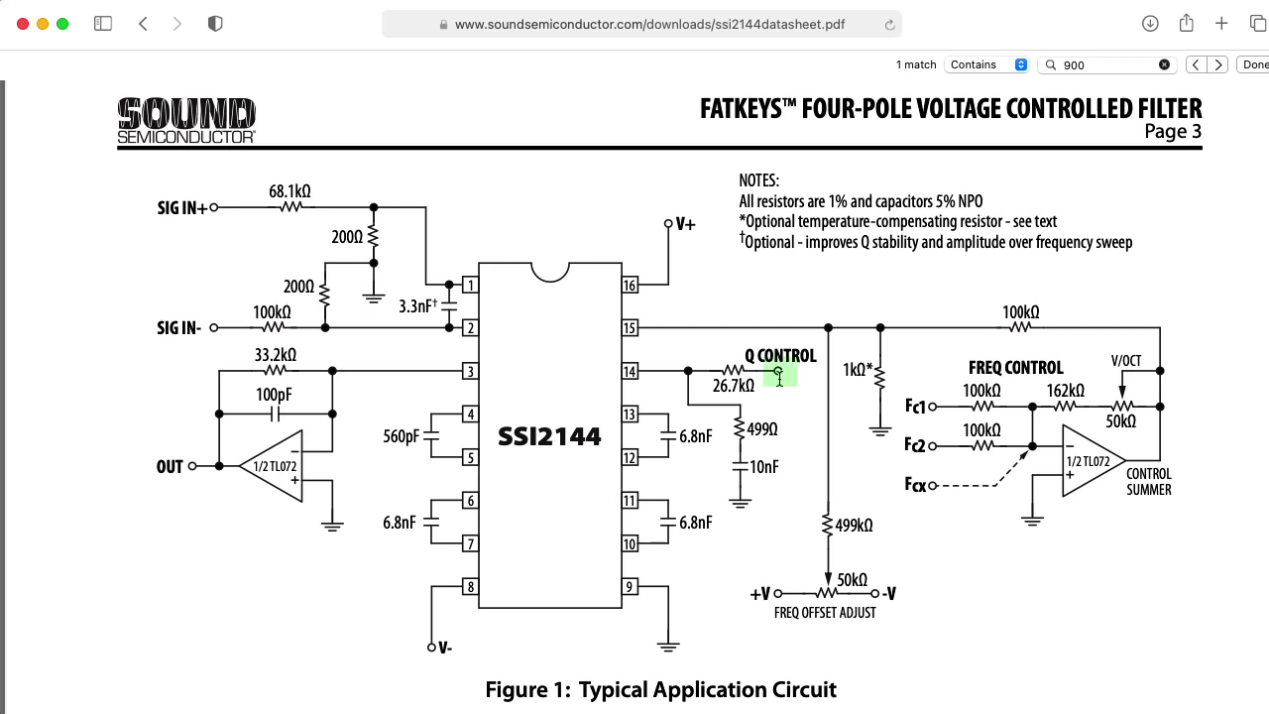
{"action": "double_click", "coordinate": [638, 368]}
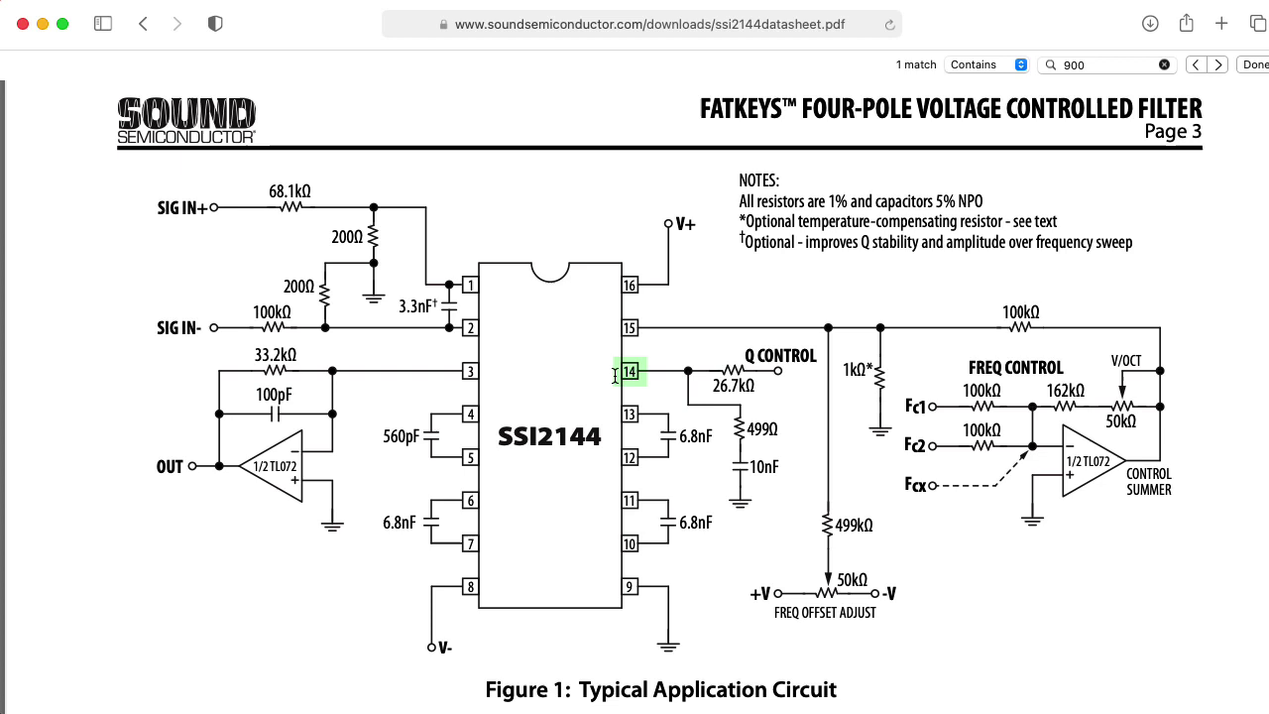
{"action": "left_click", "coordinate": [691, 405]}
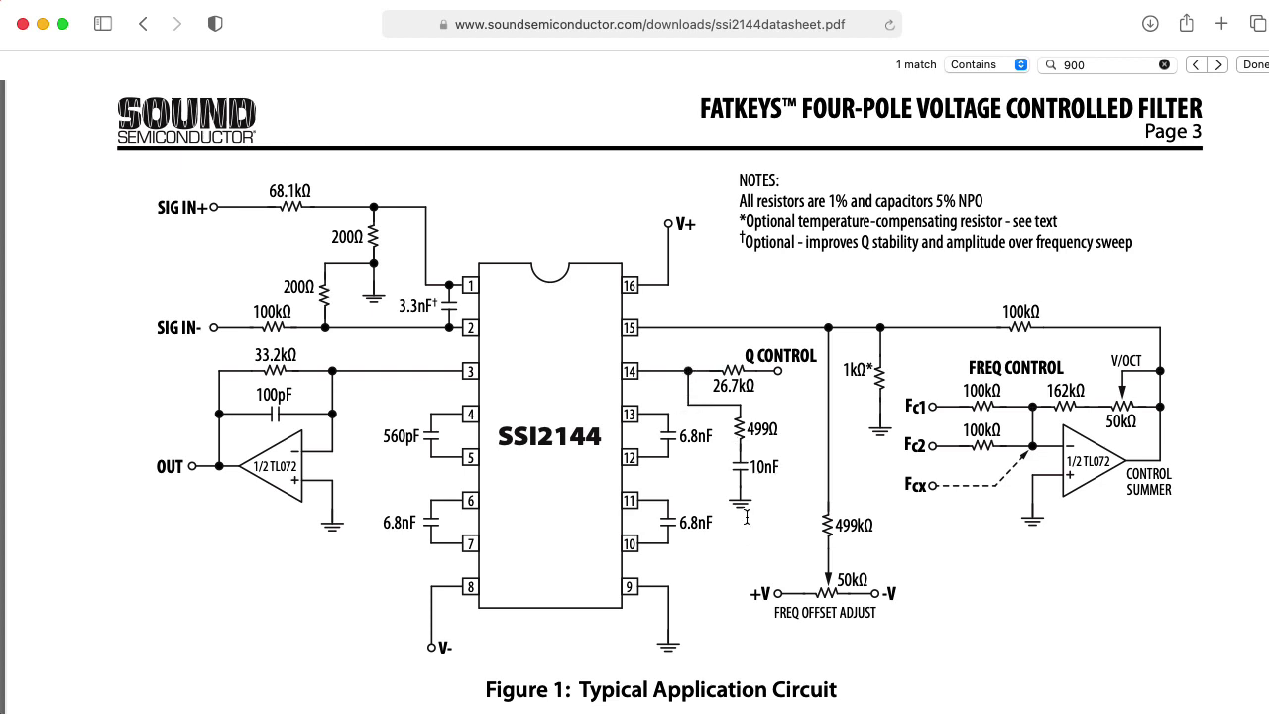
{"action": "double_click", "coordinate": [622, 372]}
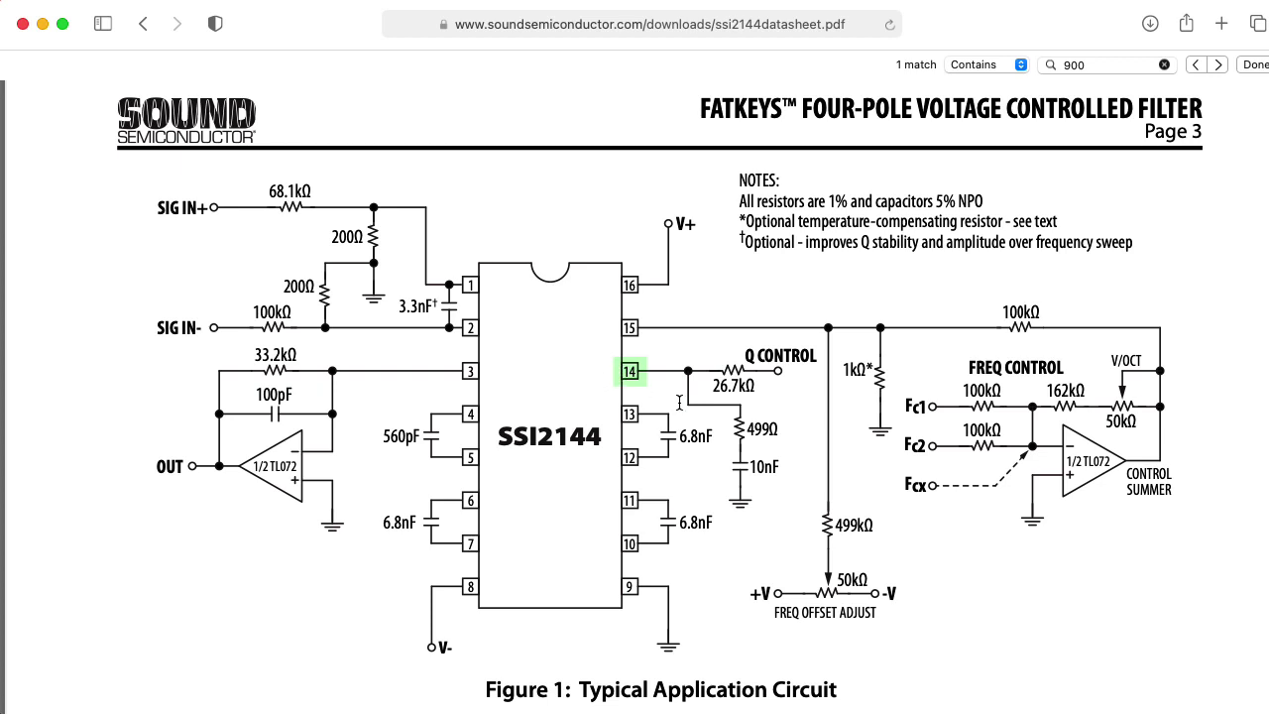
{"action": "left_click", "coordinate": [588, 362]}
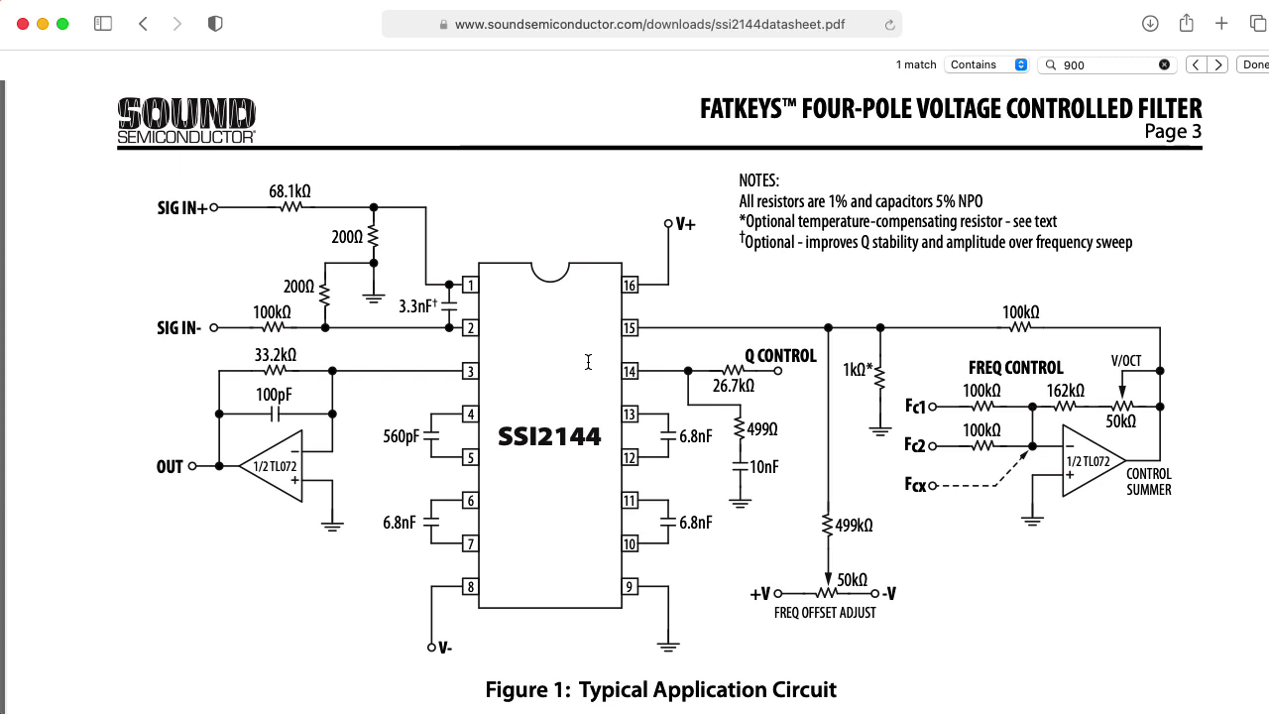
Highlight the Q current specs: 0 < IQ < 400µA, 1000µA maximum, 450µA at oscillation.
{"action": "scroll", "coordinate": [586, 360], "scroll_direction": "down", "scroll_amount": 10}
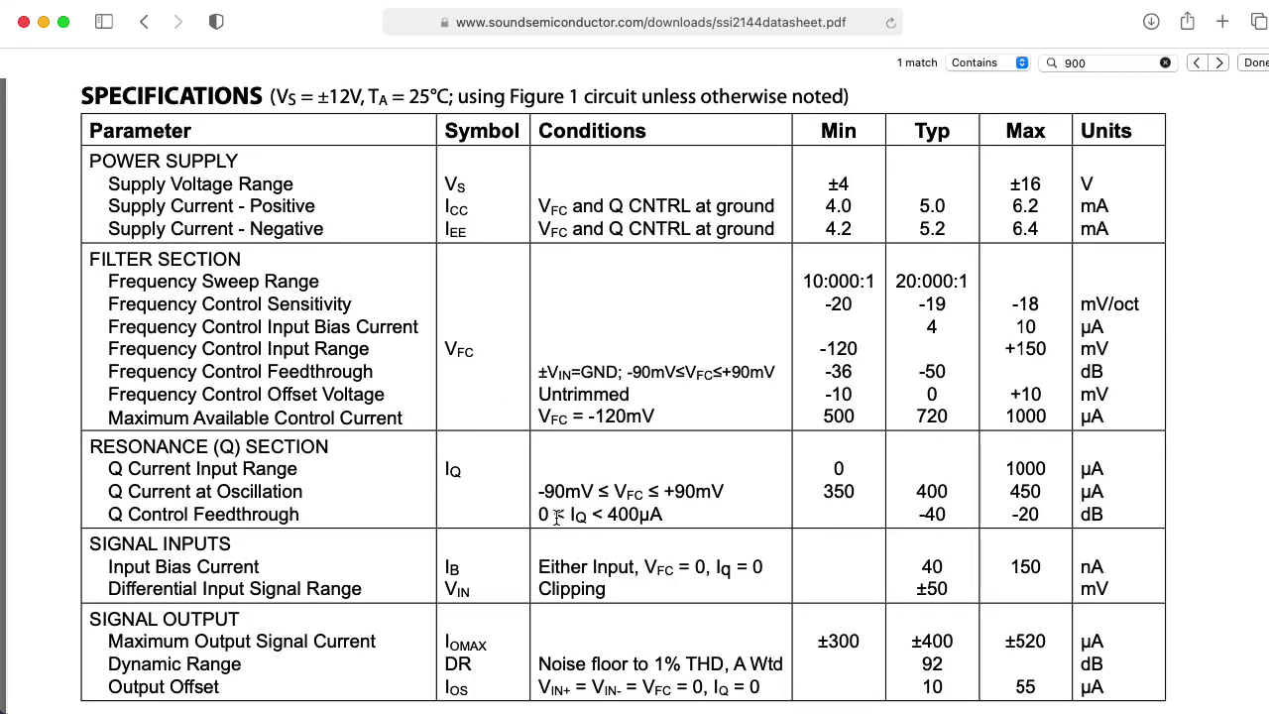
{"action": "left_click_drag", "start_coordinate": [538, 515], "coordinate": [662, 517]}
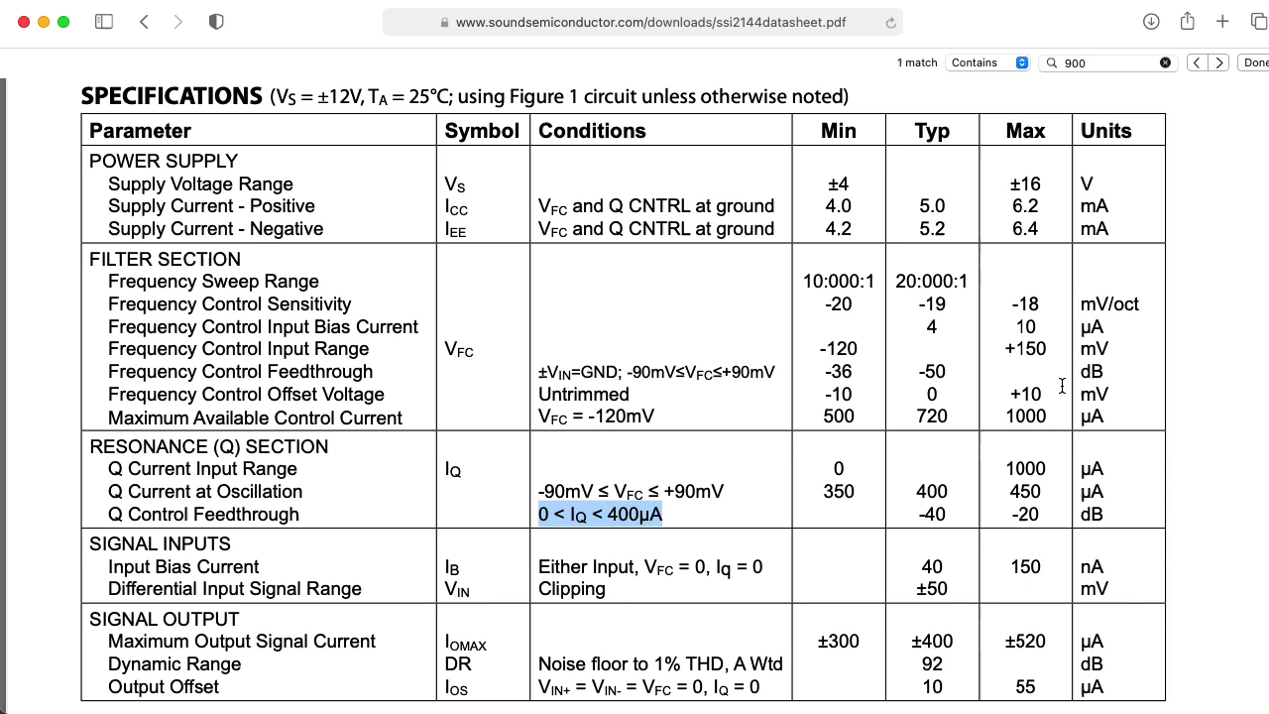
{"action": "left_click_drag", "start_coordinate": [1005, 468], "coordinate": [1053, 467]}
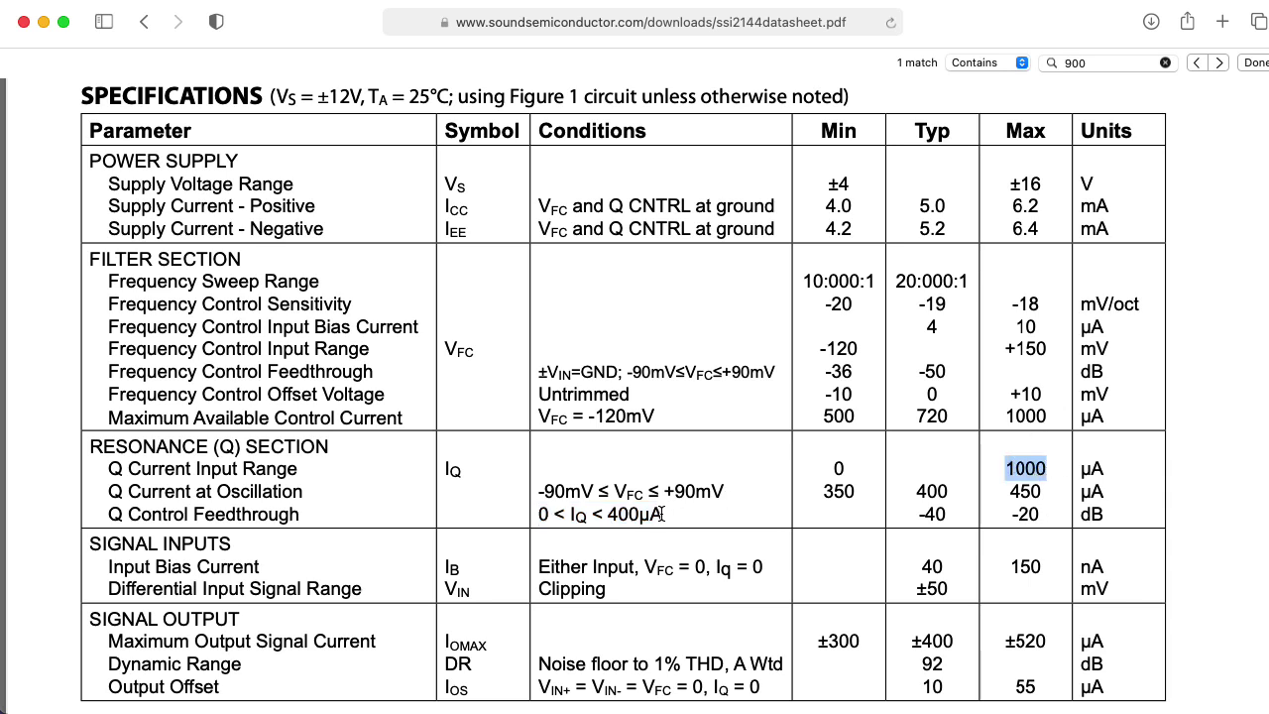
{"action": "left_click_drag", "start_coordinate": [662, 513], "coordinate": [607, 513]}
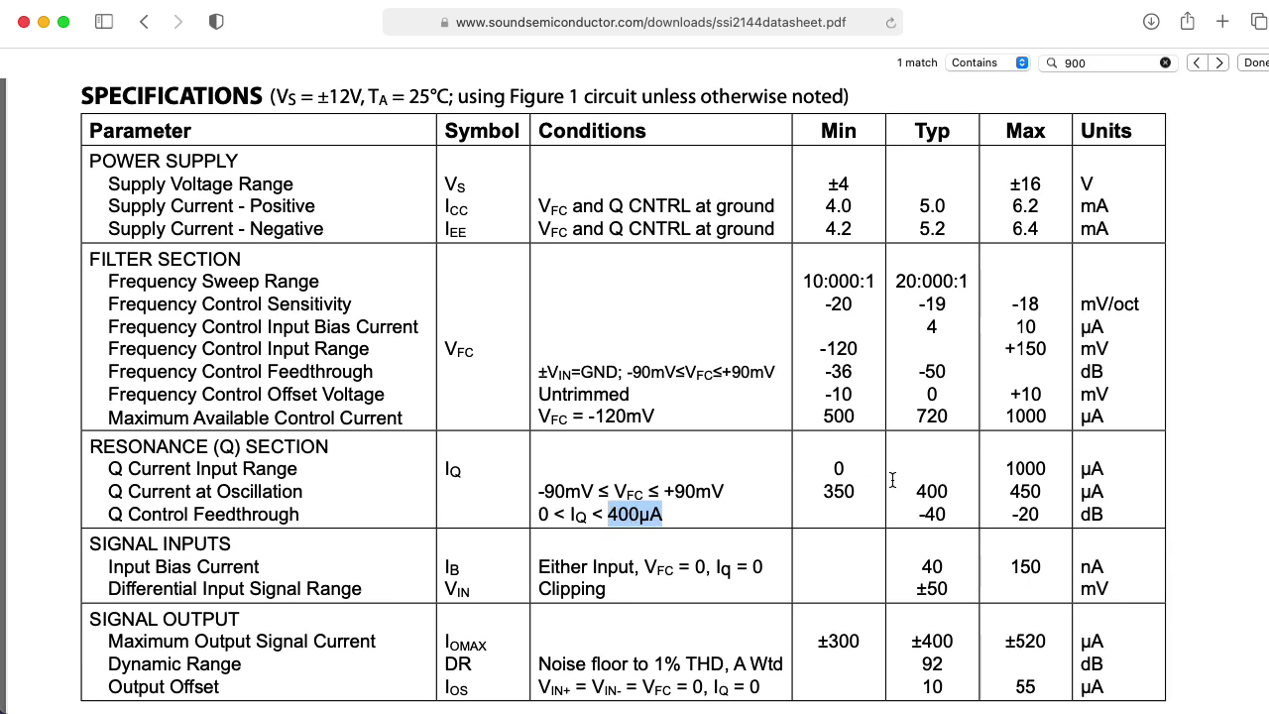
{"action": "left_click_drag", "start_coordinate": [1009, 491], "coordinate": [1042, 490]}
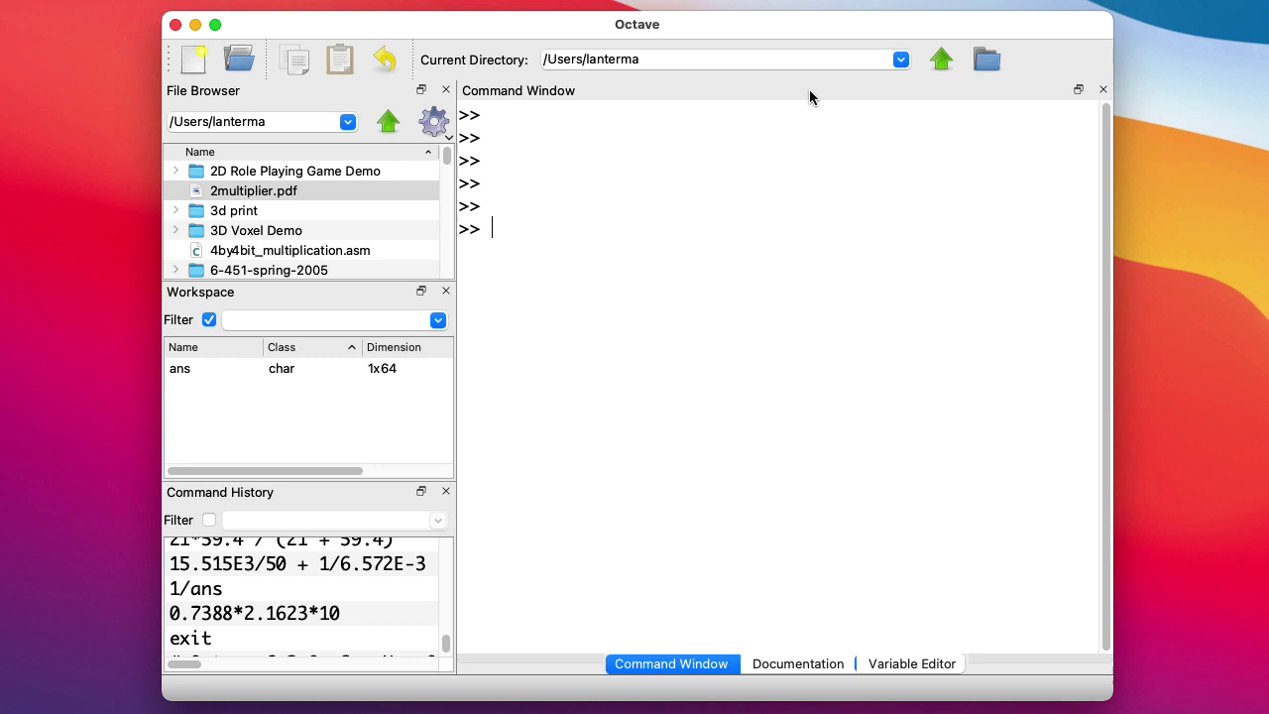
Evaluate 3.3 / 450E-6 for the series resistance, giving 7333.3.
{"action": "type", "text": "R = V / 450E-6"}
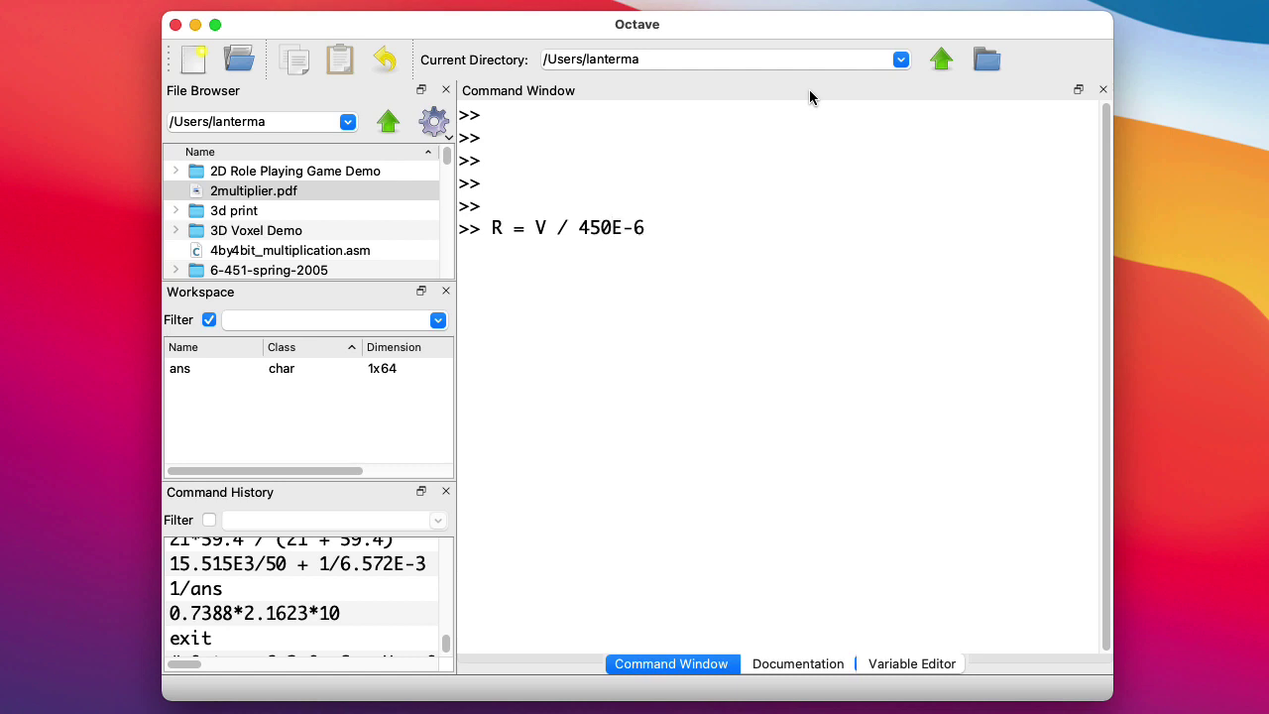
{"action": "key", "text": "Left"}
{"action": "key", "text": "Left"}
{"action": "key", "text": "Left"}
{"action": "key", "text": "BackSpace"}
{"action": "type", "text": "3.3"}
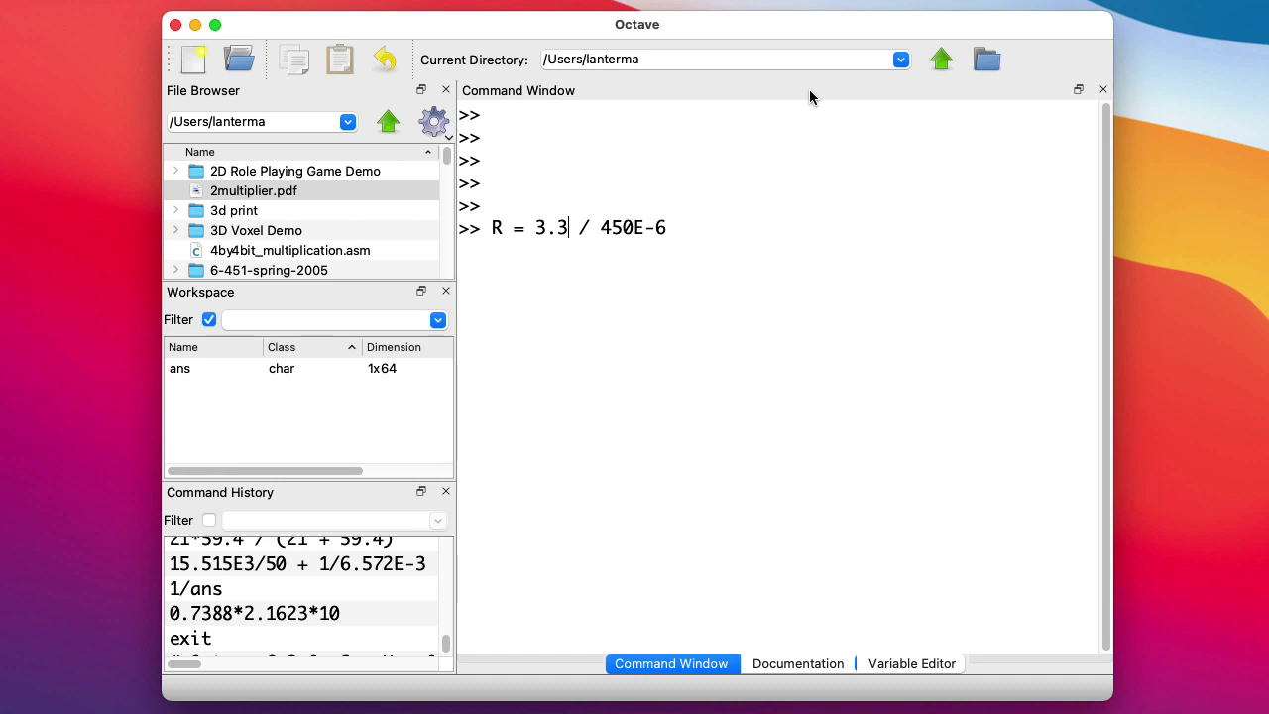
{"action": "key", "text": "BackSpace"}
{"action": "key", "text": "BackSpace"}
{"action": "key", "text": "BackSpace"}
{"action": "key", "text": "BackSpace"}
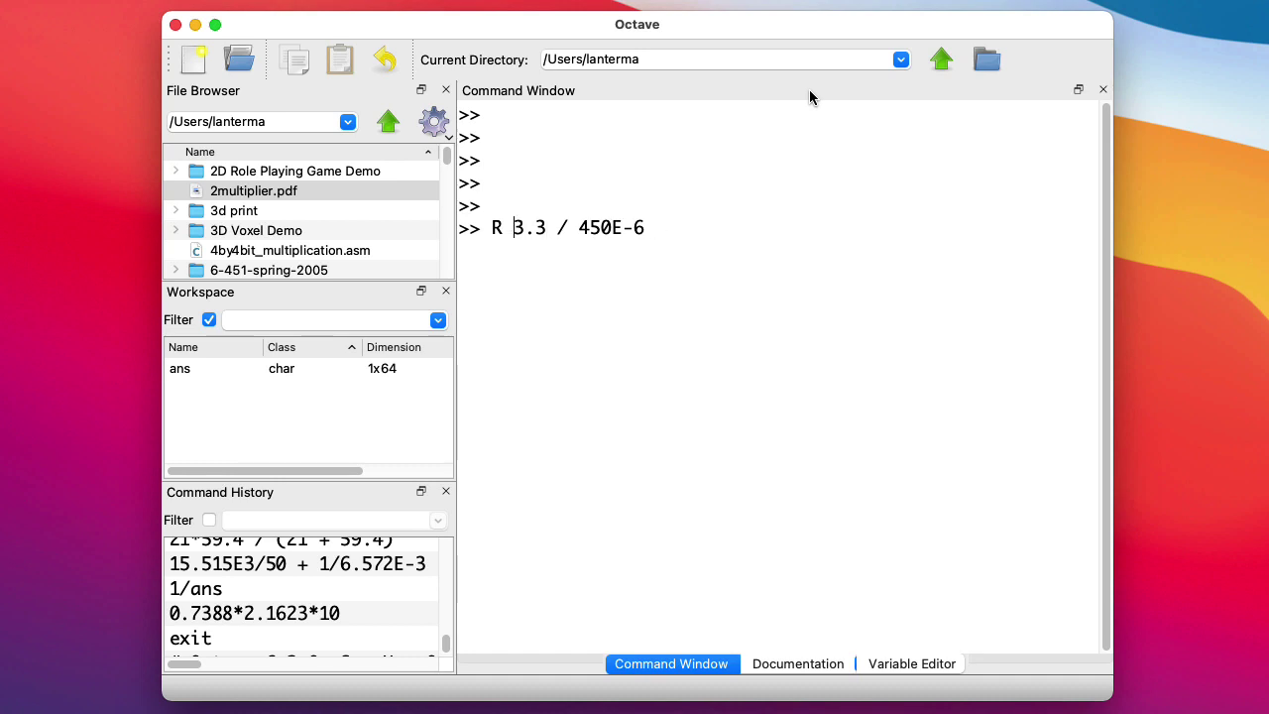
{"action": "key", "text": "Return"}
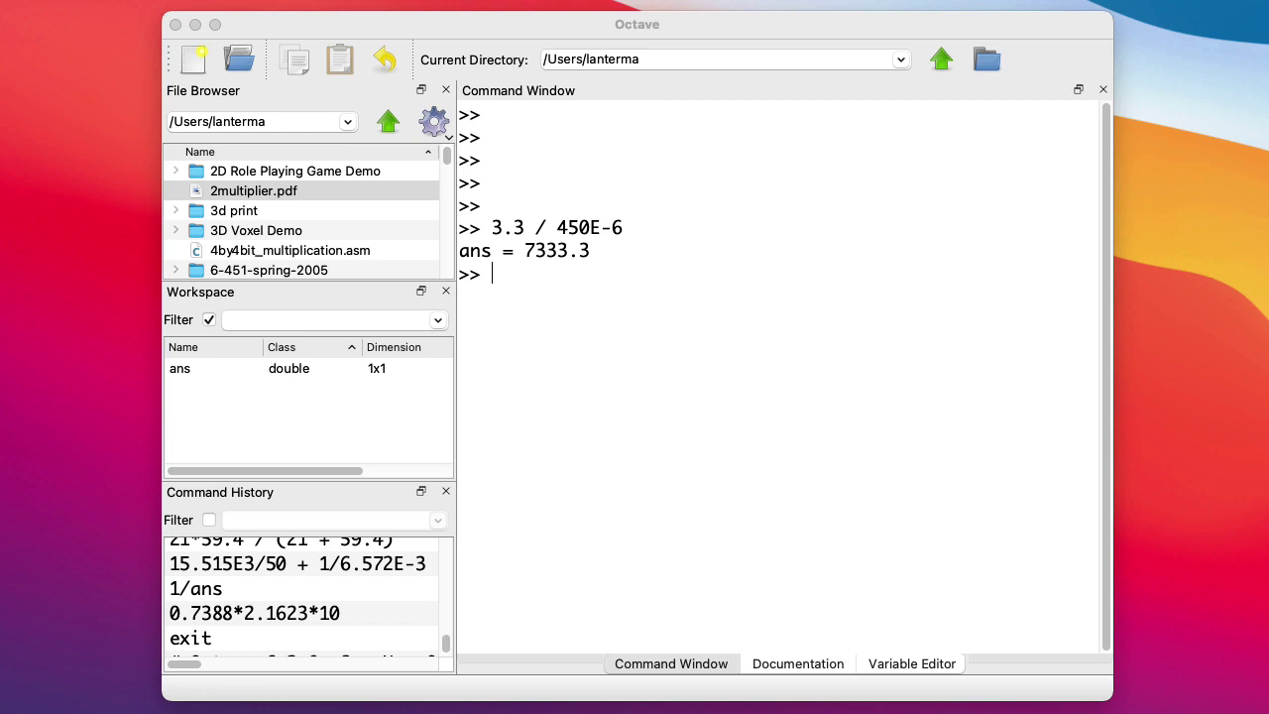
Compute ans / 2 = 3666.7, 3.6*2 = 7.2, and 3.3 / 7.2E3 = 4.5833e-04.
{"action": "left_click", "coordinate": [926, 282]}
{"action": "type", "text": "ans / 2"}
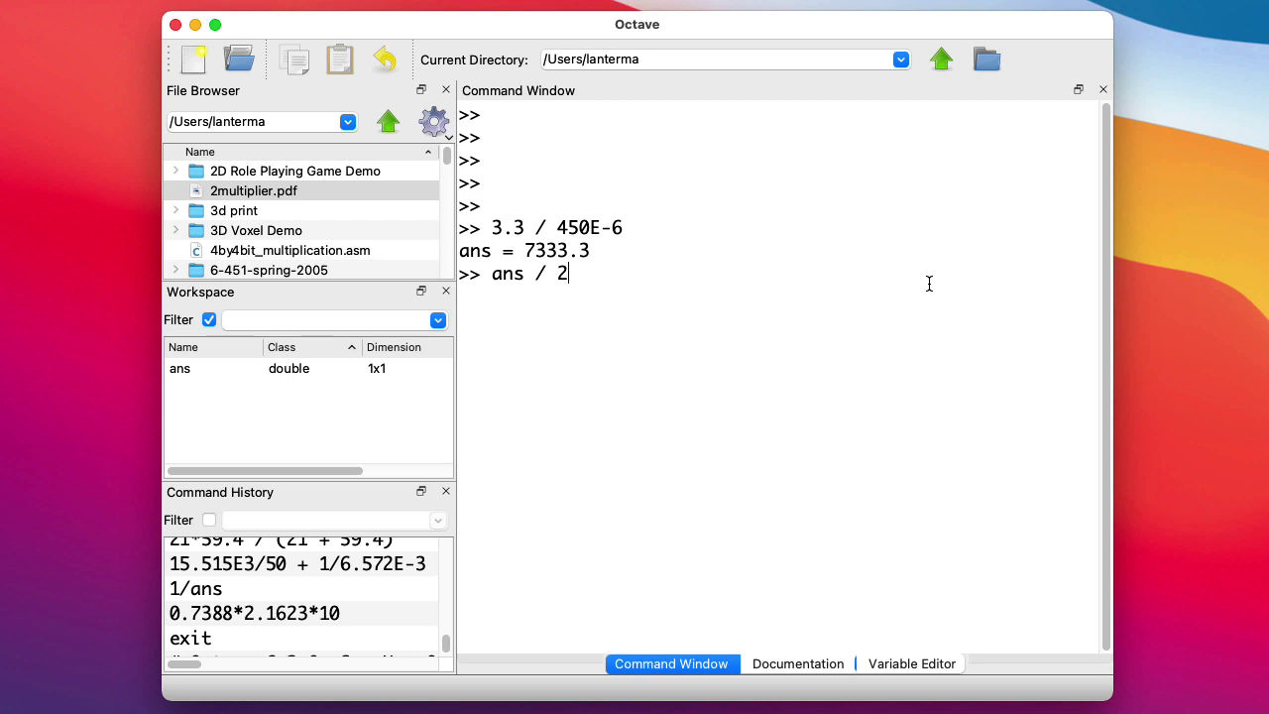
{"action": "key", "text": "Return"}
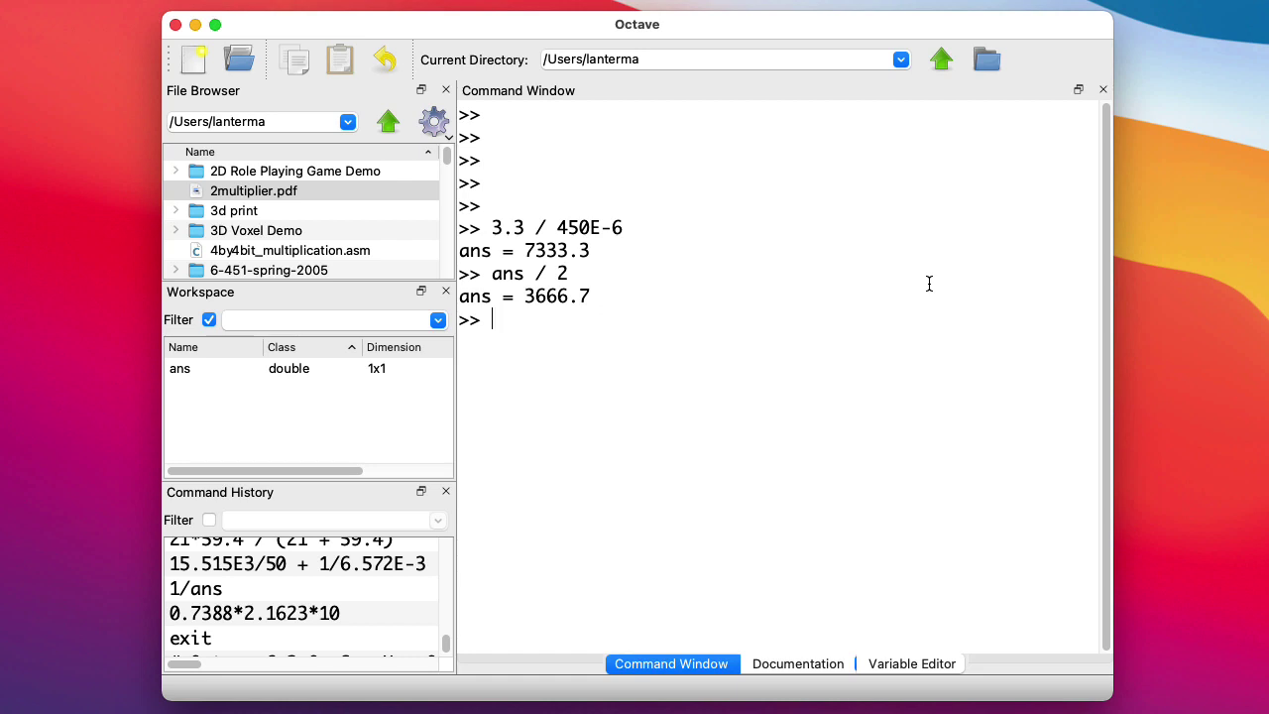
{"action": "type", "text": "3.6*2"}
{"action": "key", "text": "Return"}
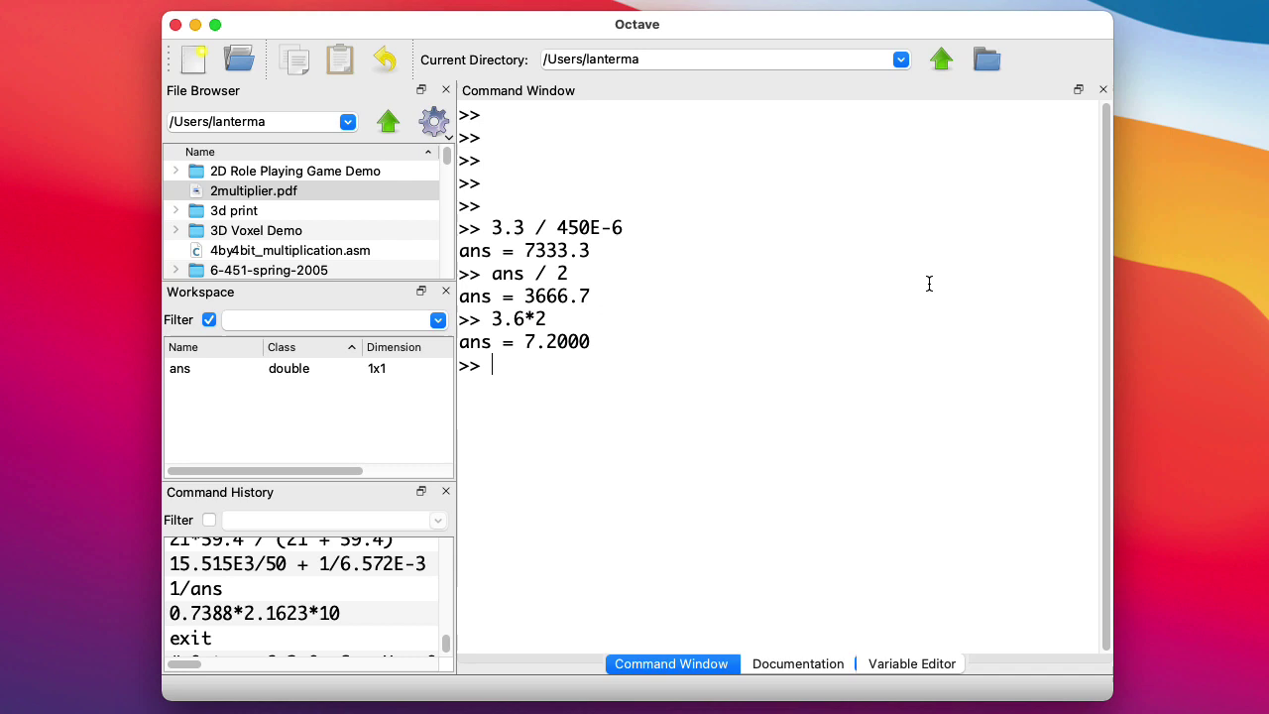
{"action": "type", "text": "3.3 / 7.2"}
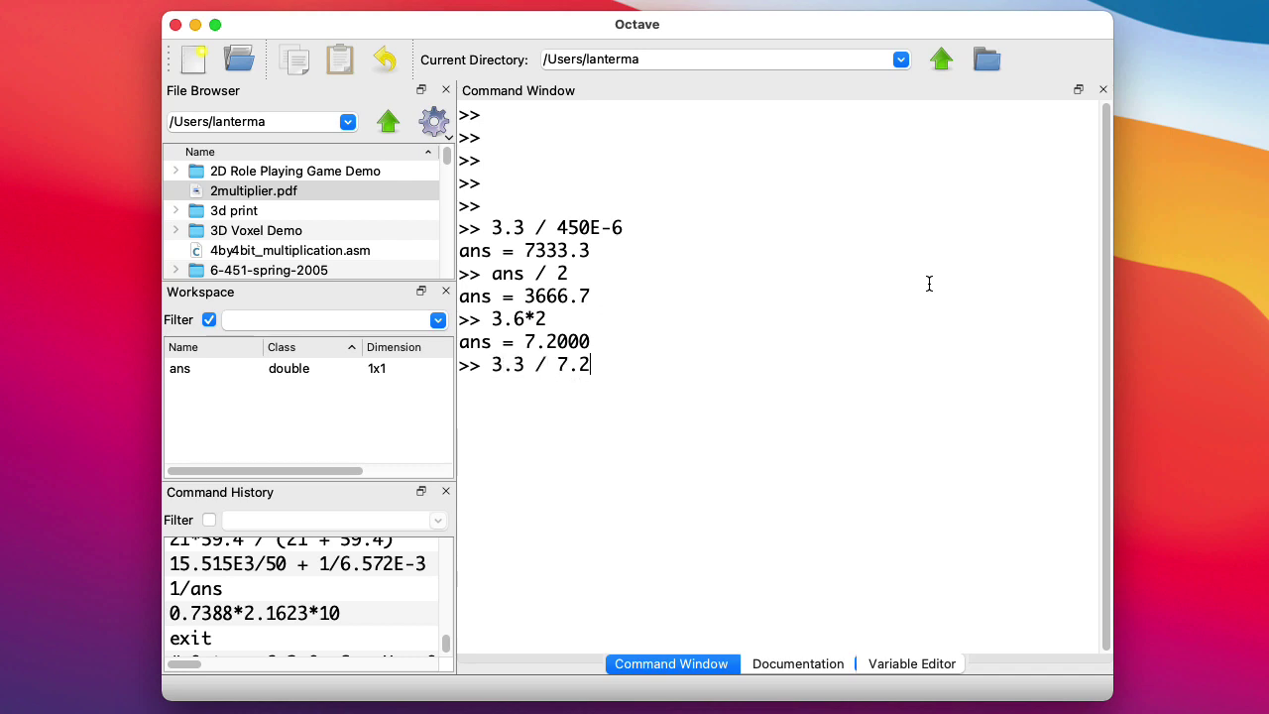
{"action": "type", "text": "E3"}
{"action": "key", "text": "Return"}
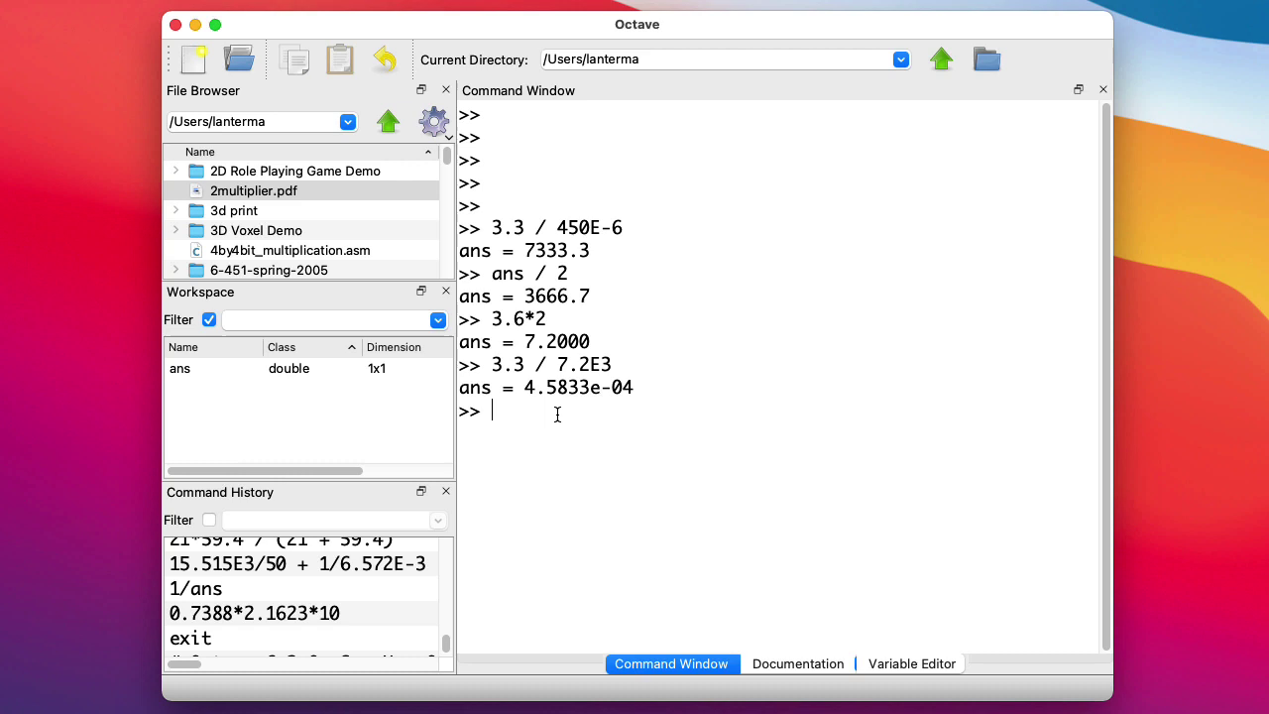
Rerun the division as 3.3 / (1.05*7.2E3), correcting the parenthesis placement.
{"action": "key", "text": "Up"}
{"action": "key", "text": "Left"}
{"action": "key", "text": "Left"}
{"action": "key", "text": "Left"}
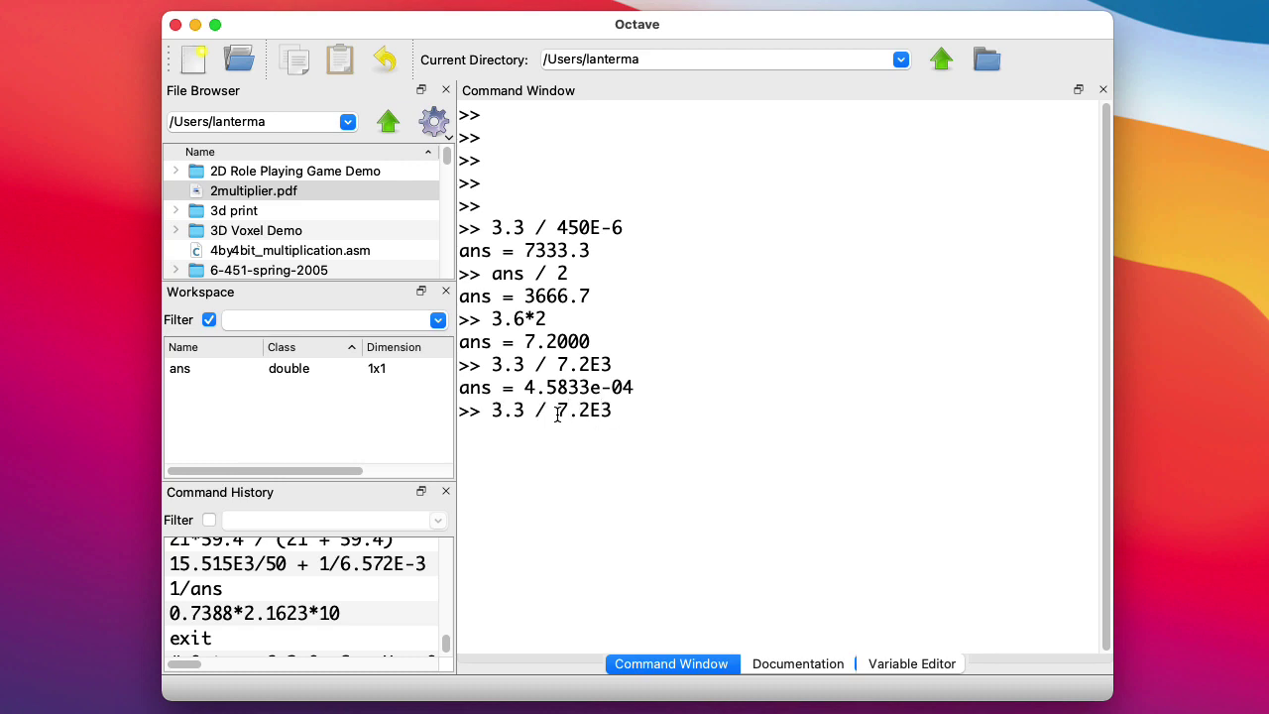
{"action": "left_click", "coordinate": [558, 414]}
{"action": "type", "text": "(("}
{"action": "key", "text": "BackSpace"}
{"action": "type", "text": "1.05)*"}
{"action": "key", "text": "Return"}
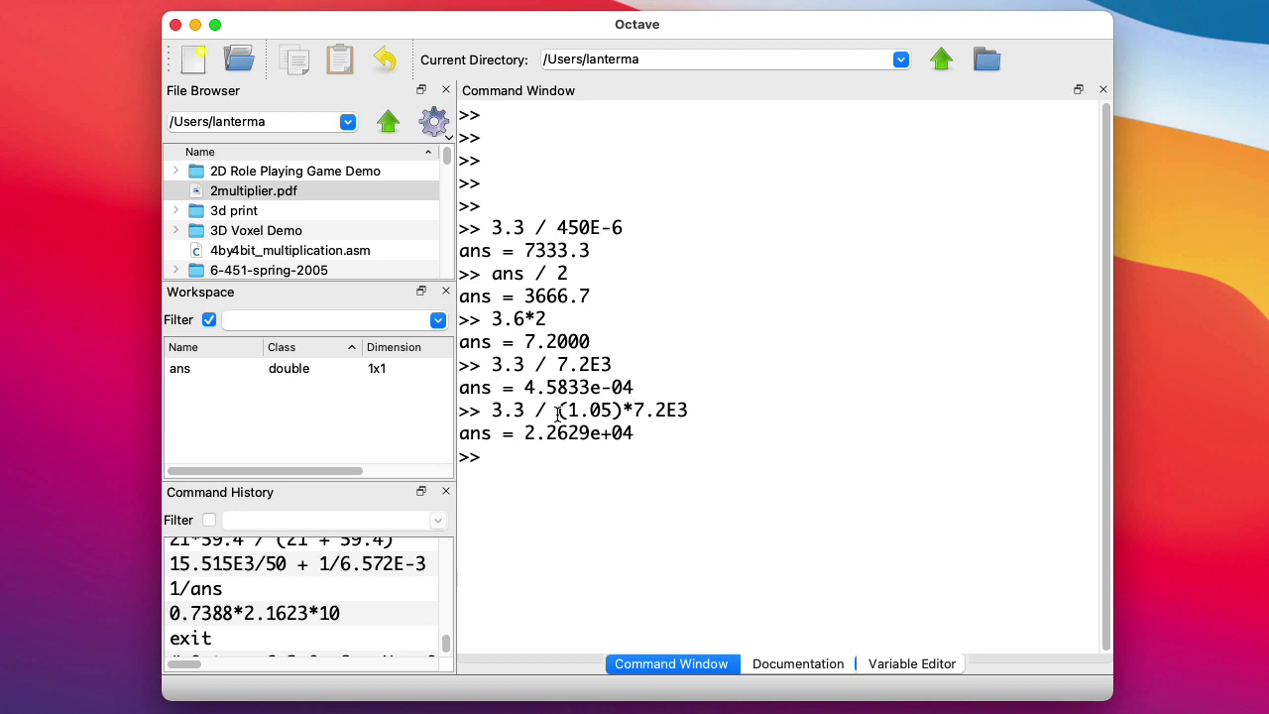
{"action": "key", "text": "Up"}
{"action": "key", "text": "Left"}
{"action": "key", "text": "Left"}
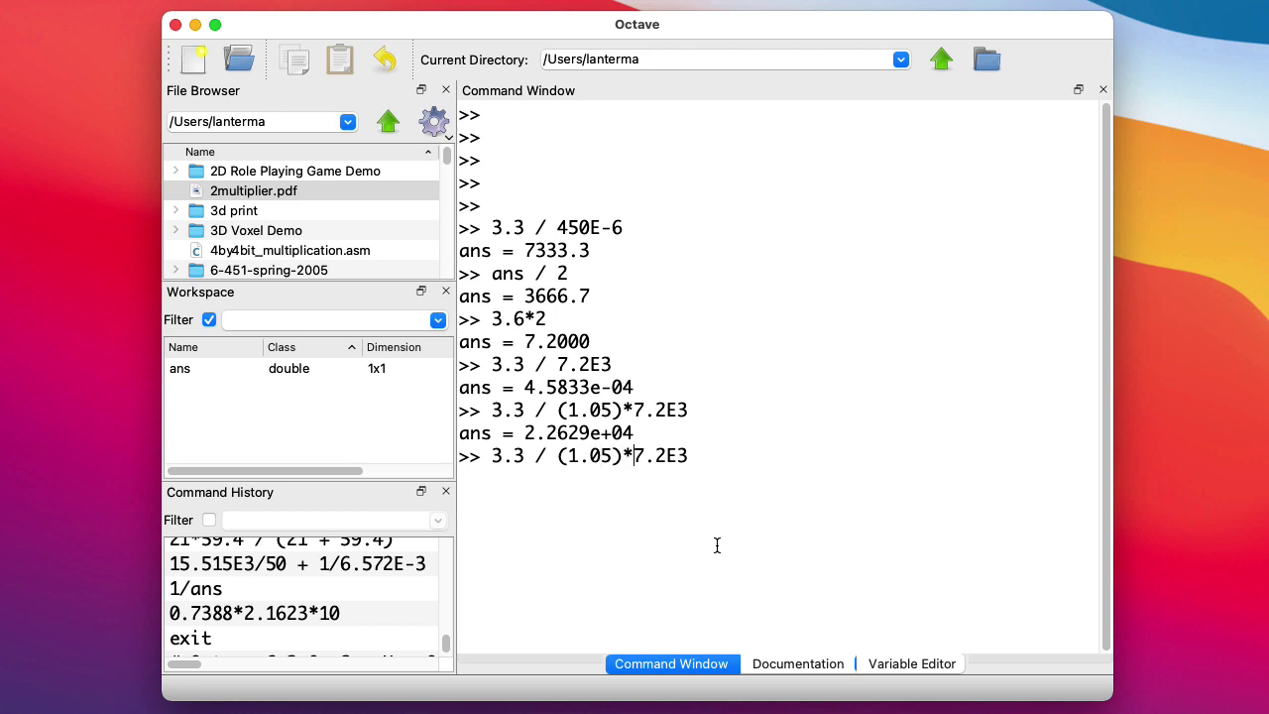
{"action": "key", "text": "BackSpace"}
{"action": "type", "text": ")"}
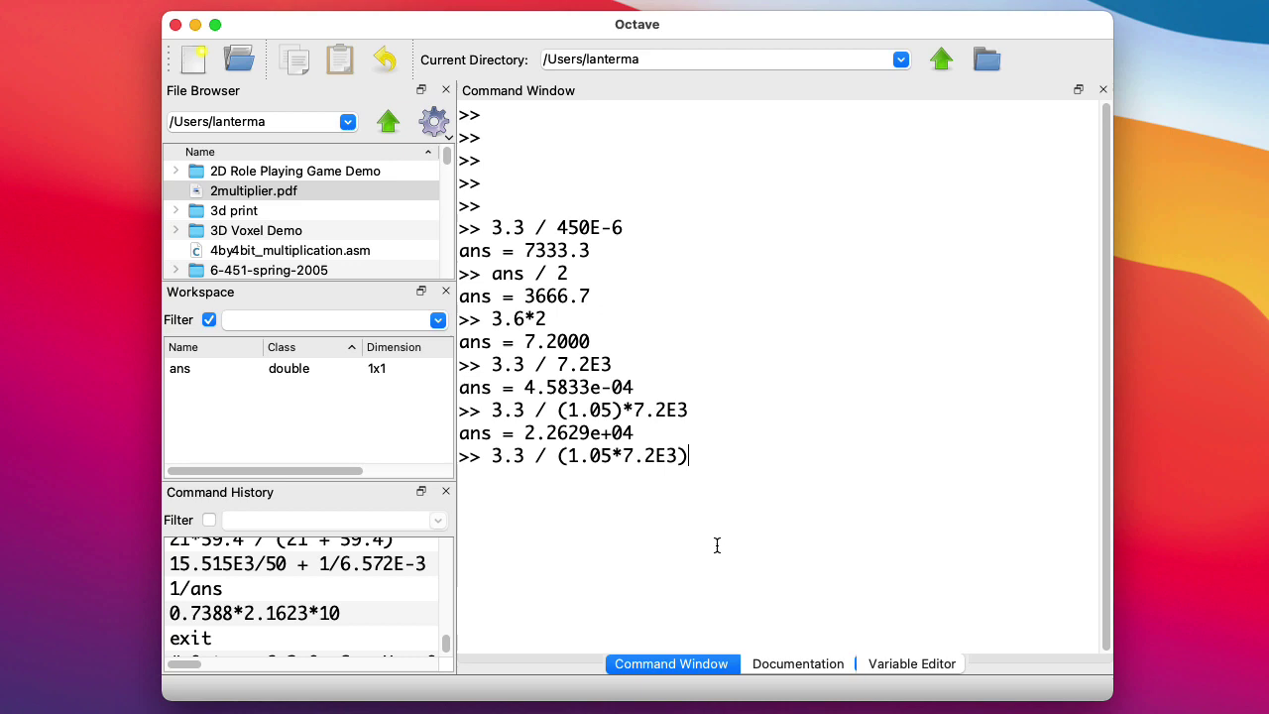
{"action": "key", "text": "Return"}
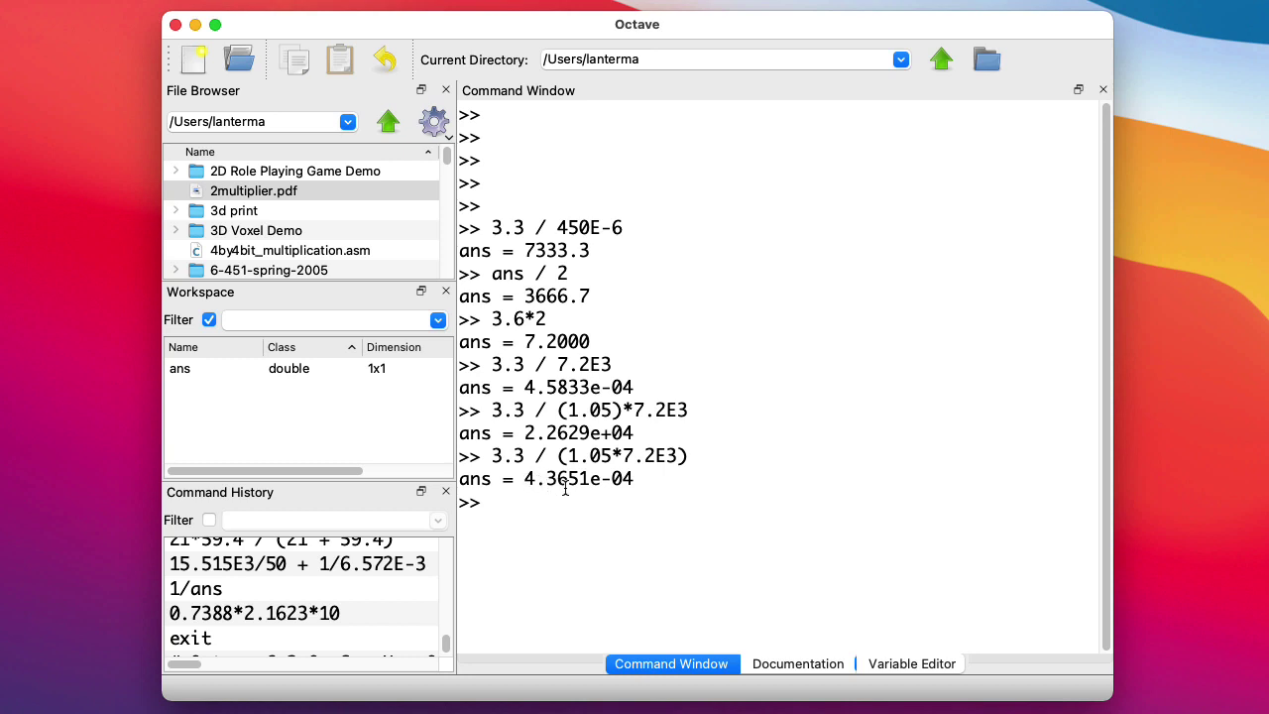
Repeat the division with tolerance factors 0.95, 0.99 and 1.01 on the 7.2E3 resistance.
{"action": "key", "text": "Up"}
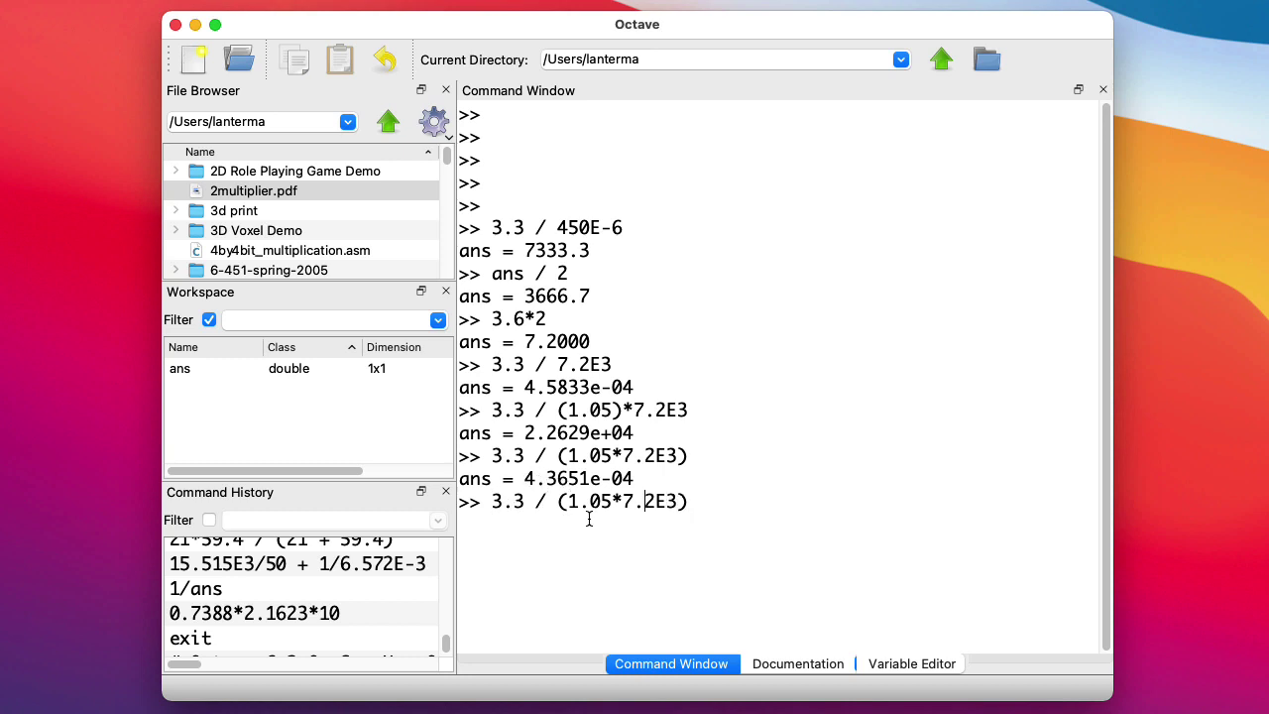
{"action": "key", "text": "BackSpace"}
{"action": "key", "text": "BackSpace"}
{"action": "key", "text": "BackSpace"}
{"action": "key", "text": "BackSpace"}
{"action": "type", "text": "0.95"}
{"action": "key", "text": "Return"}
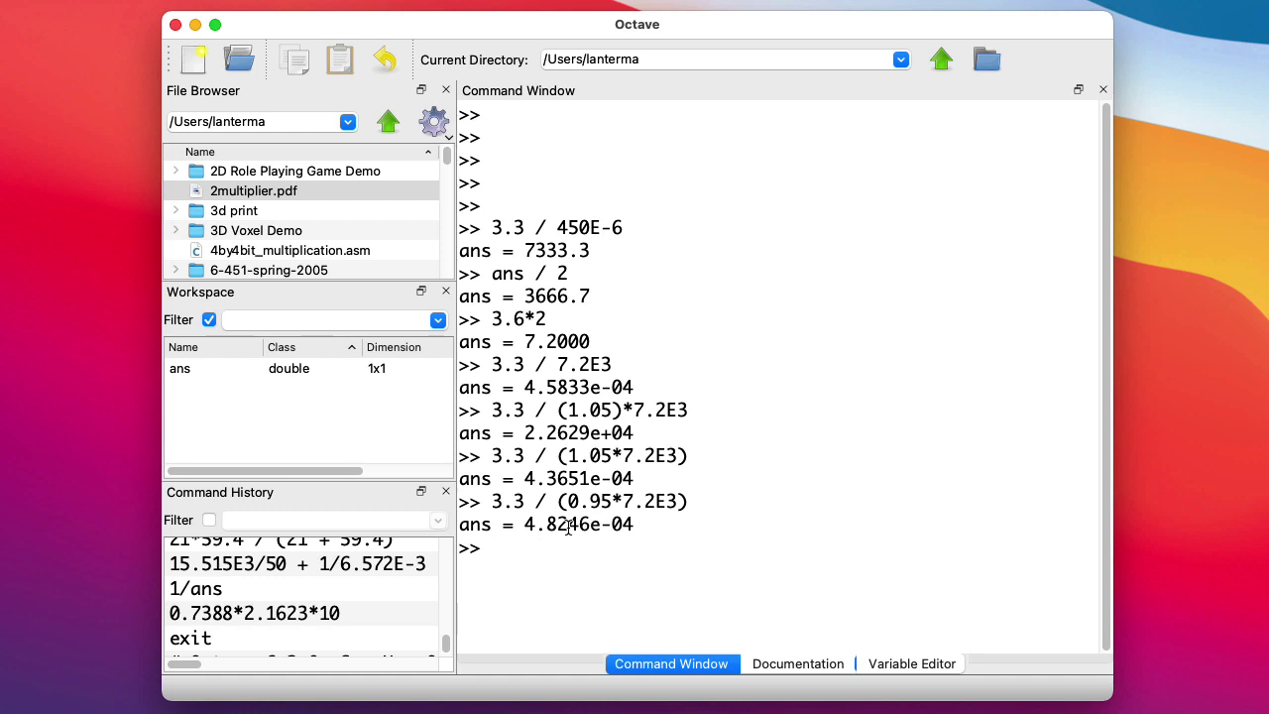
{"action": "key", "text": "Up"}
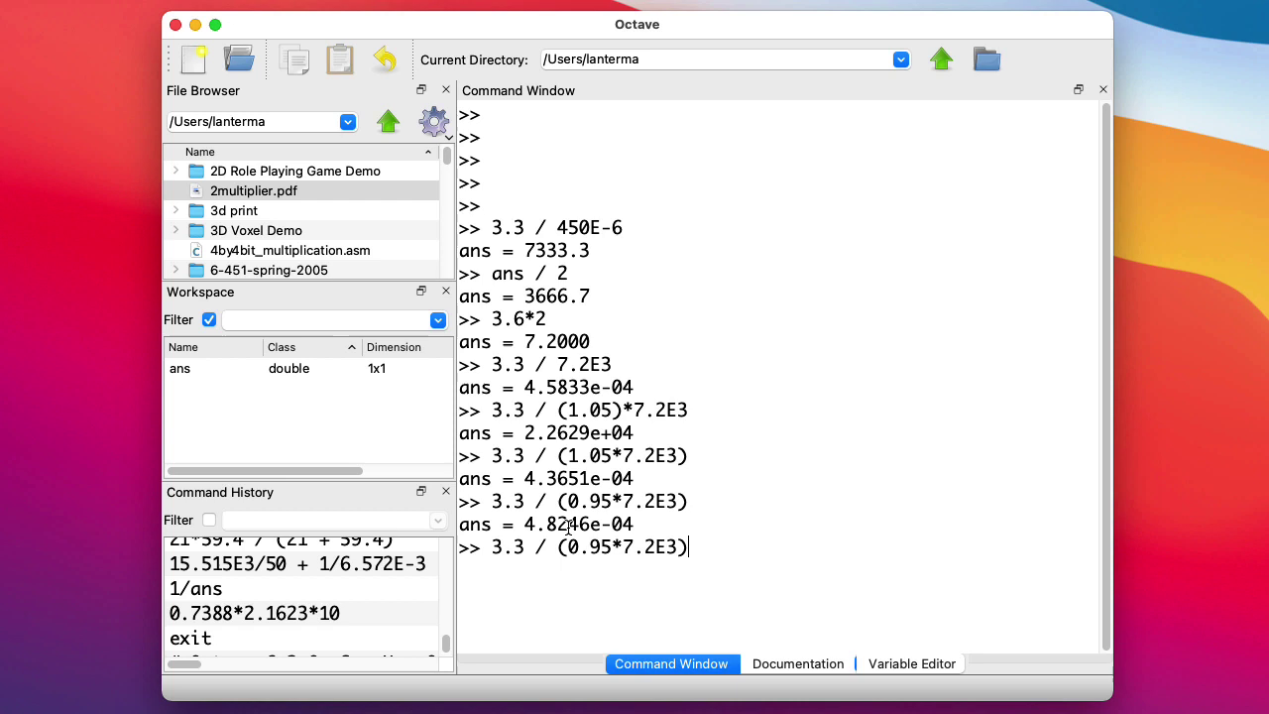
{"action": "key", "text": "Left"}
{"action": "key", "text": "Left"}
{"action": "key", "text": "BackSpace"}
{"action": "type", "text": "9"}
{"action": "key", "text": "Return"}
{"action": "key", "text": "Up"}
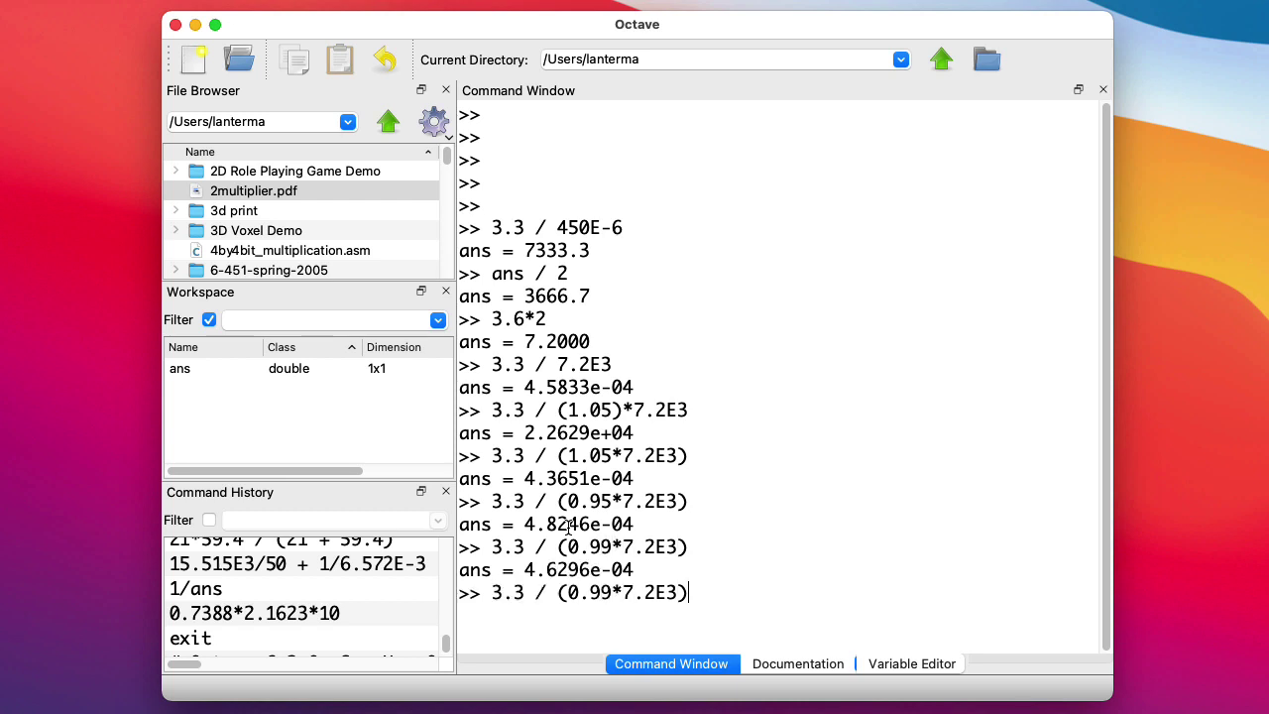
{"action": "key", "text": "BackSpace"}
{"action": "key", "text": "BackSpace"}
{"action": "key", "text": "BackSpace"}
{"action": "key", "text": "BackSpace"}
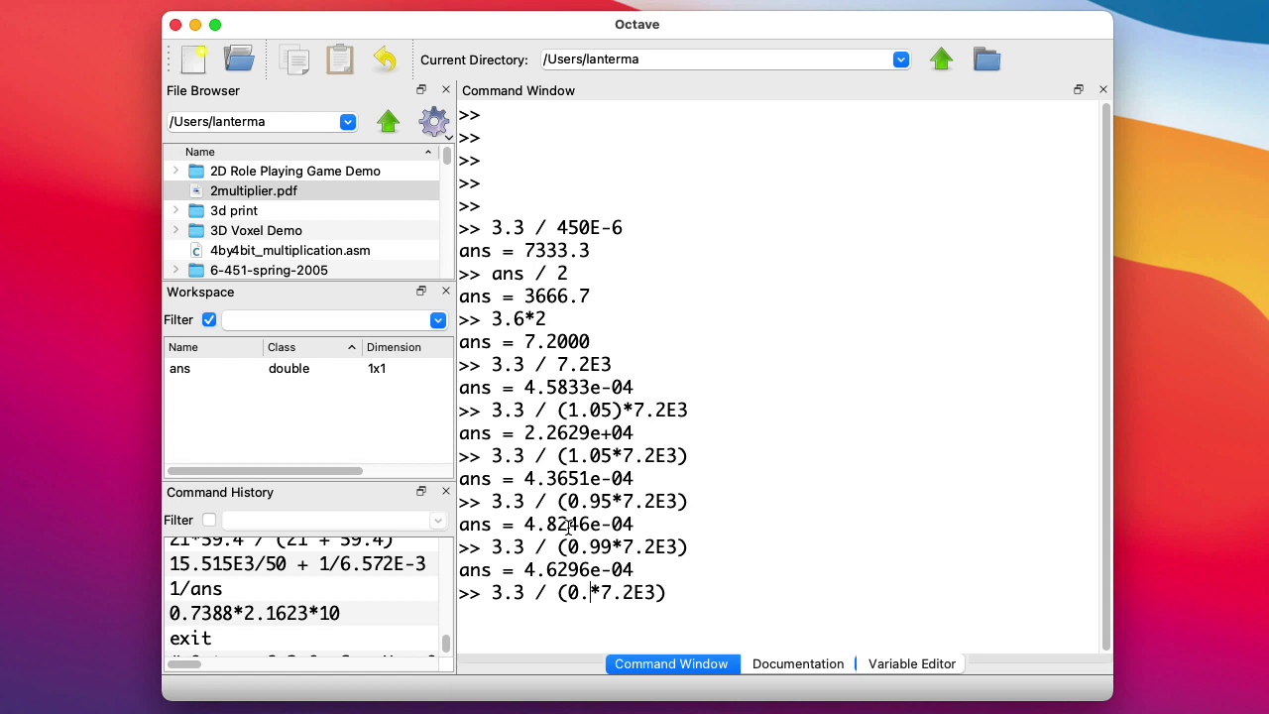
{"action": "type", "text": "1.01"}
{"action": "key", "text": "Return"}
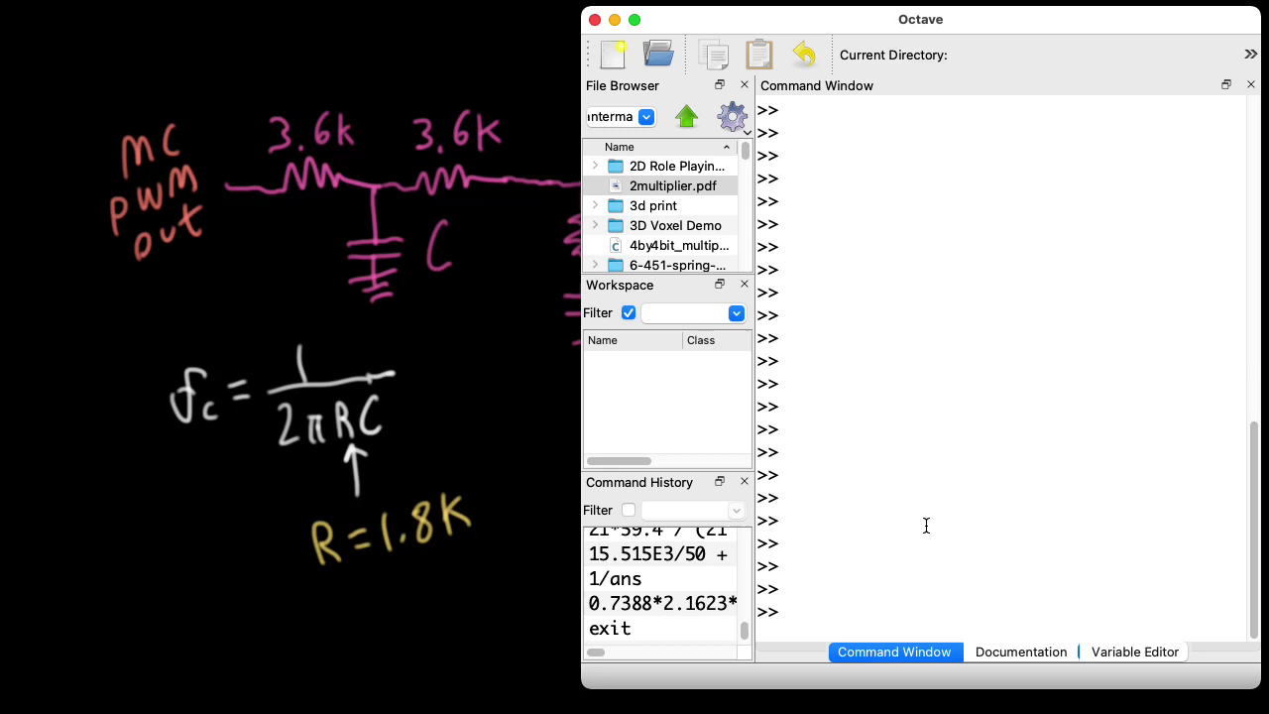
Turn c = 1/(2*pi*r*fc) into 1/(2*pi*1.8E3*200) and evaluate it, giving 4.4210e-07.
{"action": "type", "text": "c = 1/(2*"}
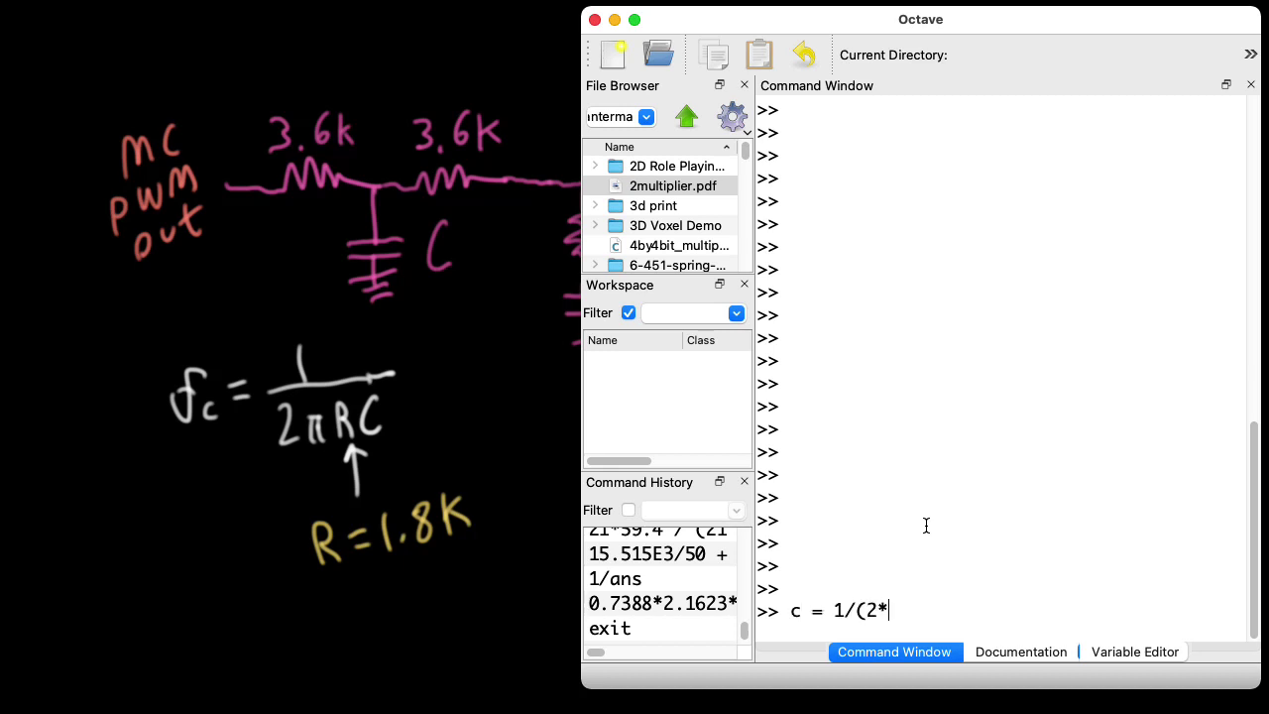
{"action": "type", "text": "pi*r*fc)"}
{"action": "key", "text": "Left"}
{"action": "key", "text": "Left"}
{"action": "key", "text": "Left"}
{"action": "key", "text": "Left"}
{"action": "key", "text": "BackSpace"}
{"action": "type", "text": "1.8E"}
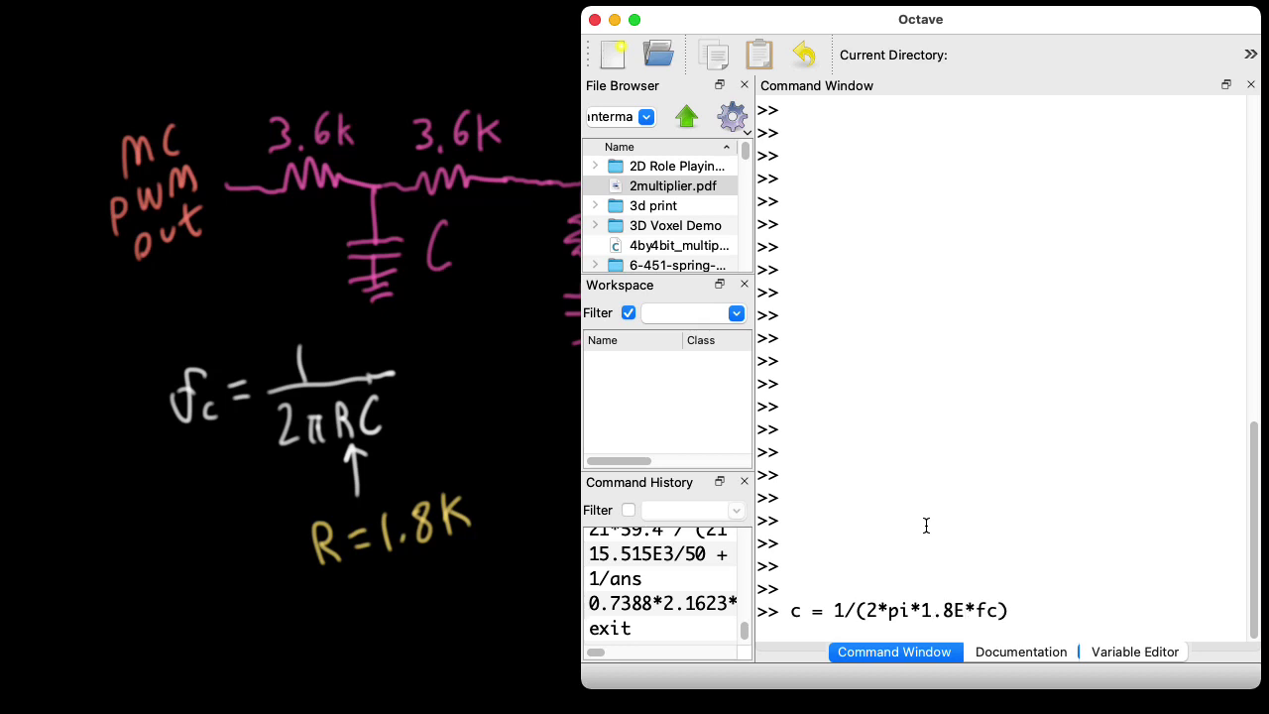
{"action": "type", "text": "8"}
{"action": "key", "text": "BackSpace"}
{"action": "type", "text": "3"}
{"action": "key", "text": "Left"}
{"action": "key", "text": "BackSpace"}
{"action": "key", "text": "BackSpace"}
{"action": "key", "text": "BackSpace"}
{"action": "key", "text": "BackSpace"}
{"action": "key", "text": "Right"}
{"action": "key", "text": "Right"}
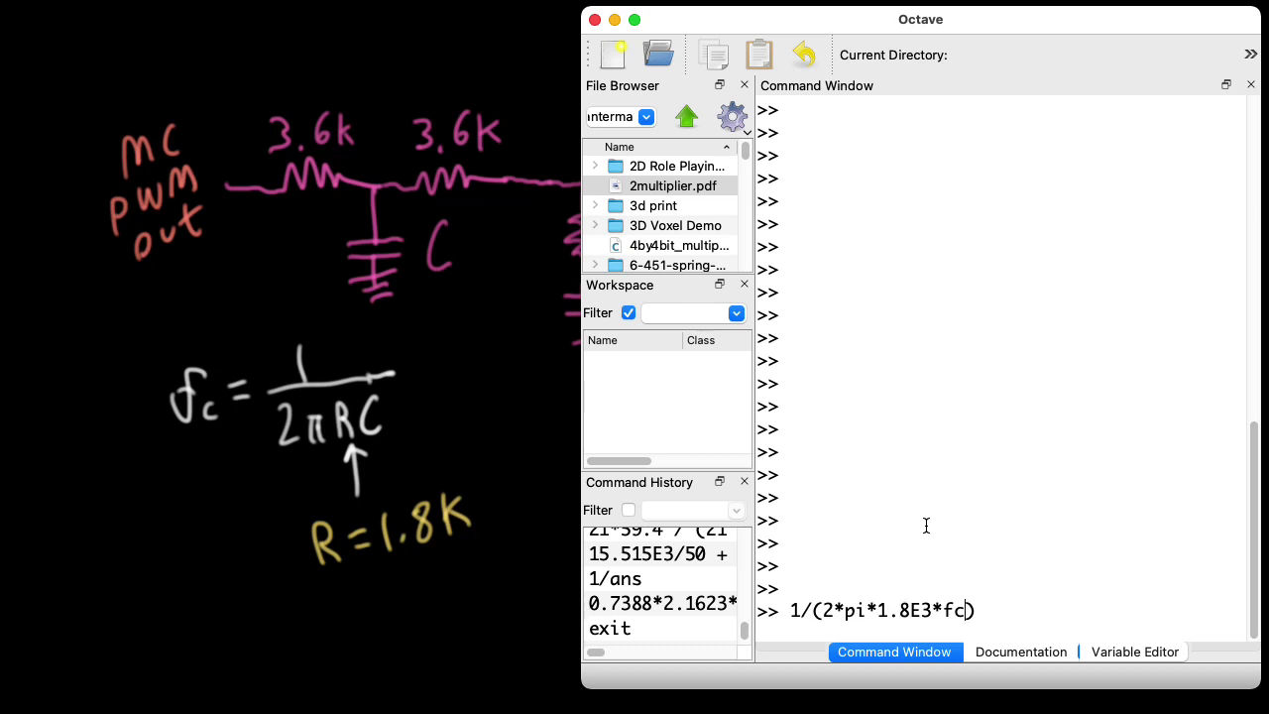
{"action": "key", "text": "BackSpace"}
{"action": "key", "text": "BackSpace"}
{"action": "type", "text": "200"}
{"action": "key", "text": "Return"}
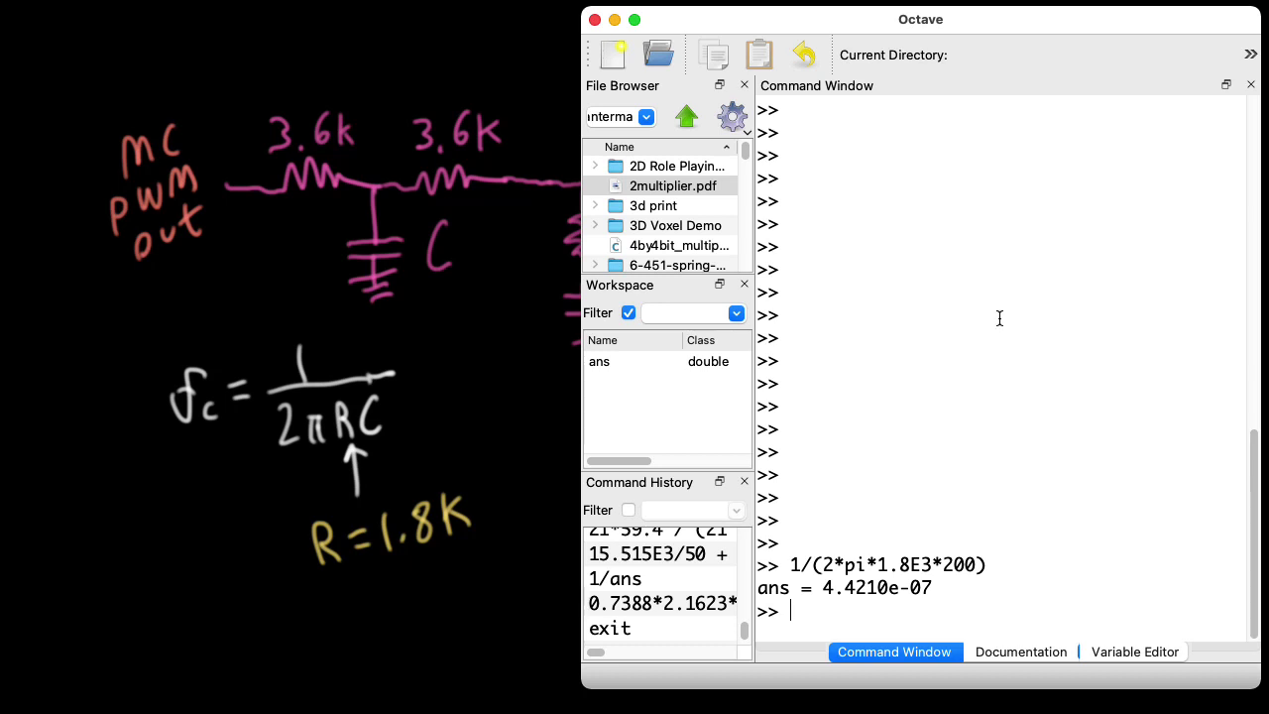
Compute 1/(2*pi*1.8E3*C) for C = 470E-9, 330E-9, 220E-9: 188.13, 267.94, 401.91.
{"action": "key", "text": "Up"}
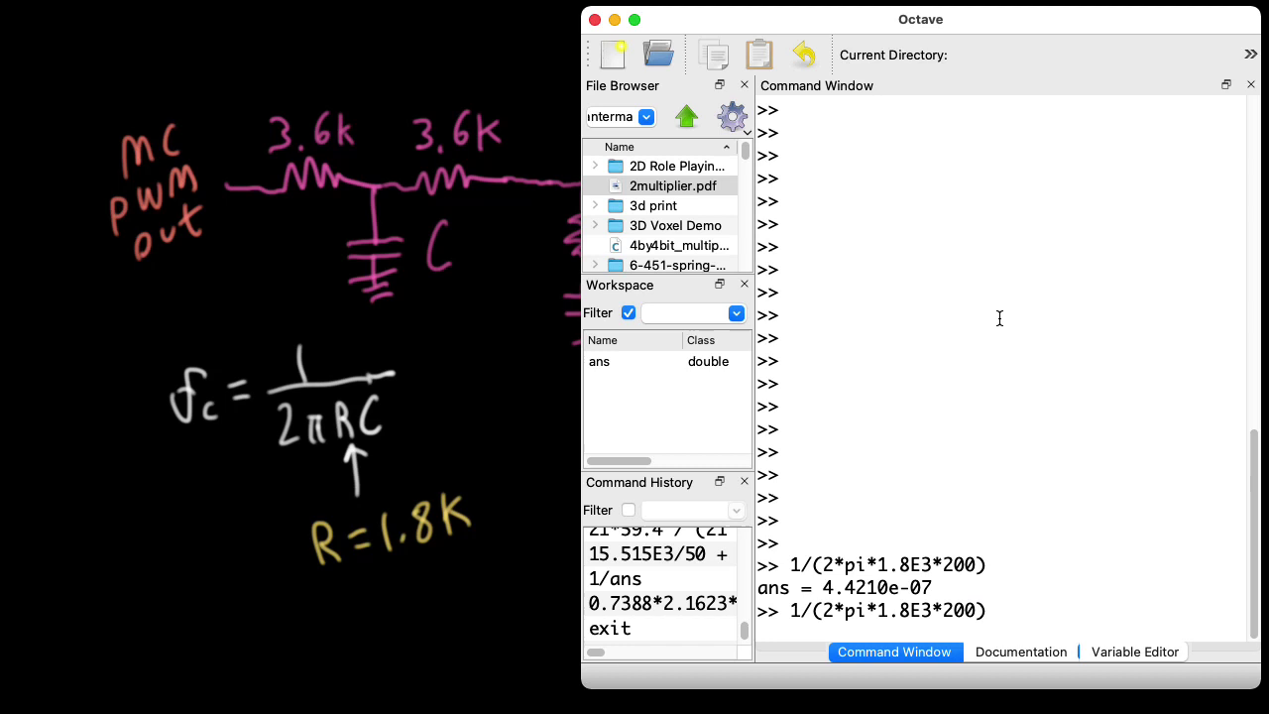
{"action": "key", "text": "Left"}
{"action": "key", "text": "BackSpace"}
{"action": "key", "text": "BackSpace"}
{"action": "key", "text": "BackSpace"}
{"action": "type", "text": "470E-9"}
{"action": "key", "text": "Return"}
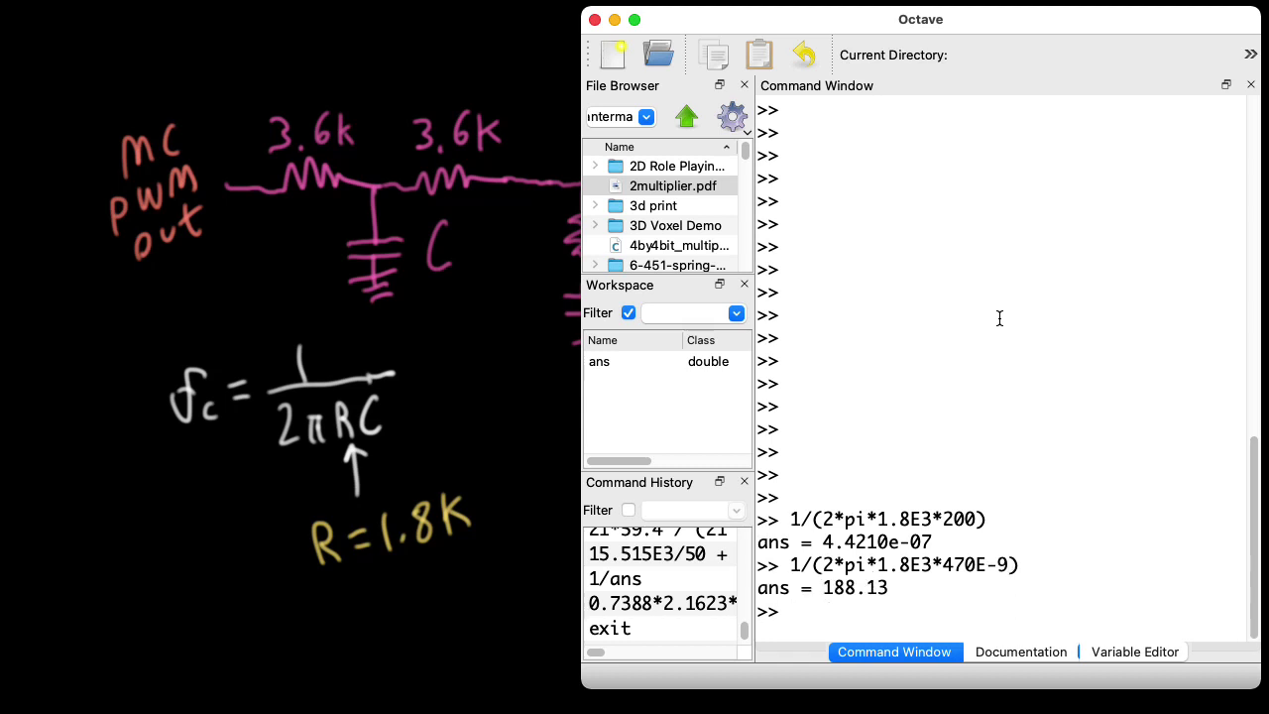
{"action": "key", "text": "Up"}
{"action": "key", "text": "Left"}
{"action": "key", "text": "Left"}
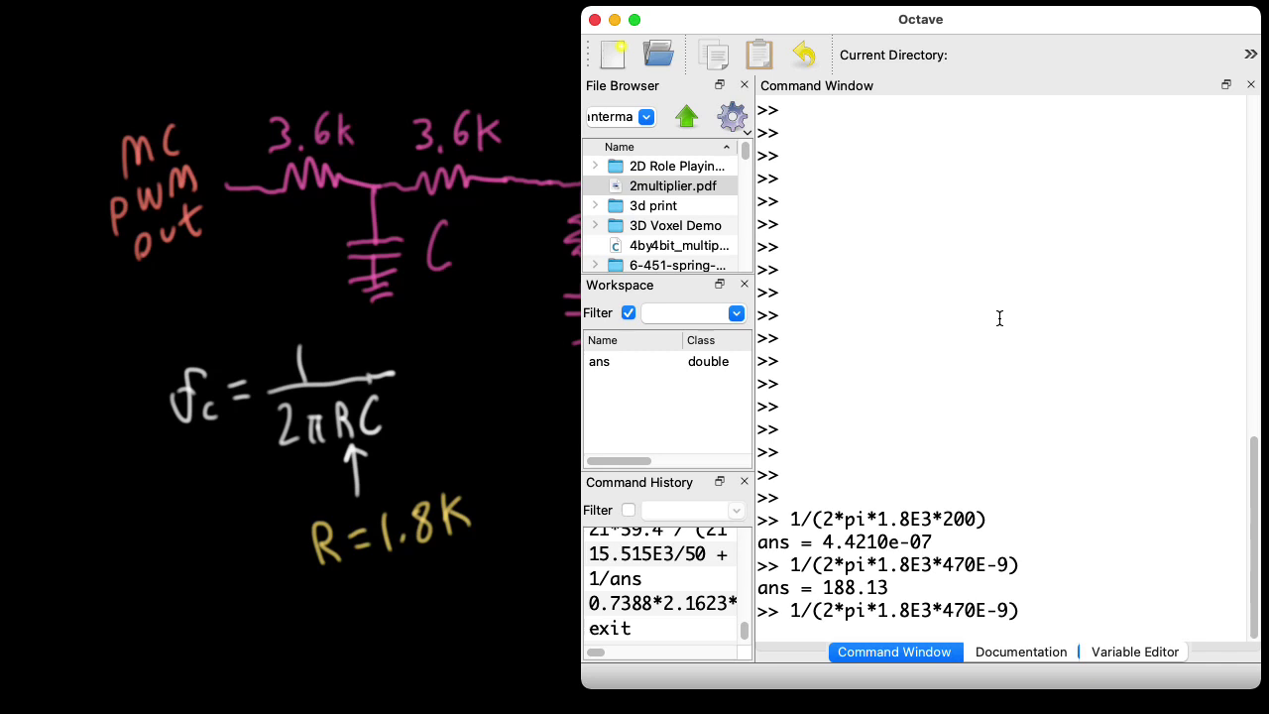
{"action": "key", "text": "BackSpace"}
{"action": "key", "text": "BackSpace"}
{"action": "key", "text": "BackSpace"}
{"action": "type", "text": "330"}
{"action": "key", "text": "Return"}
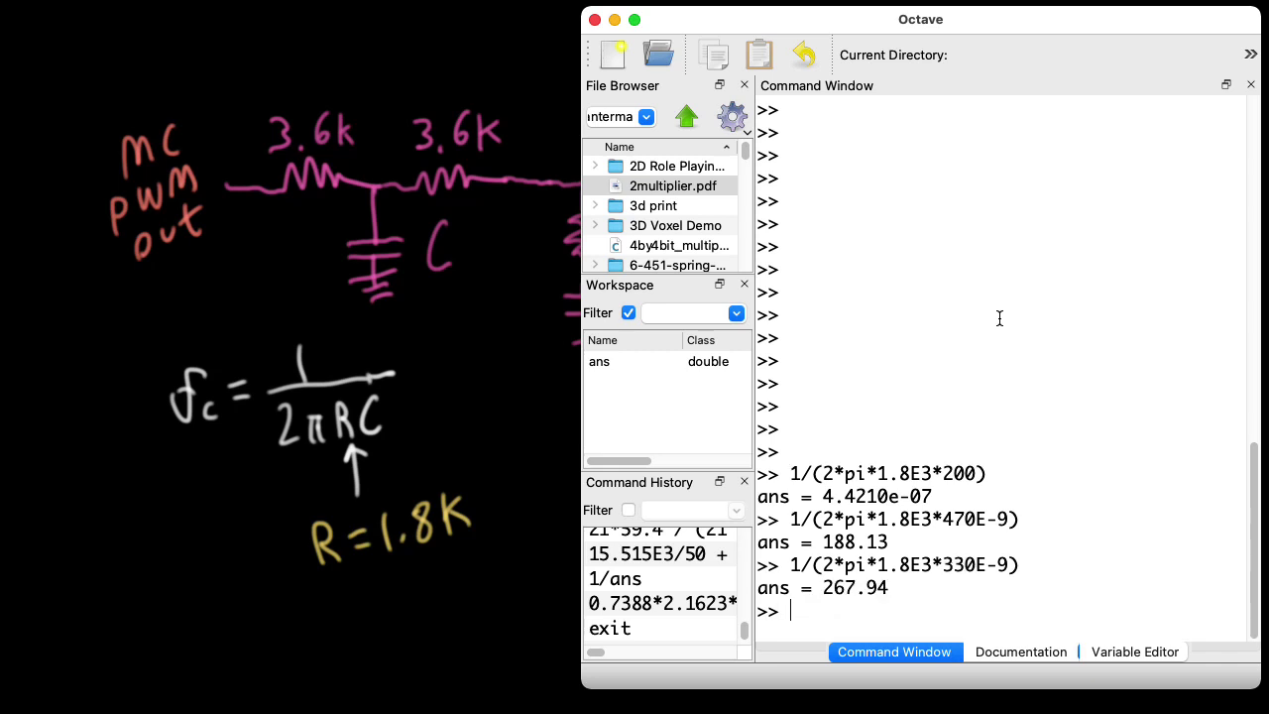
{"action": "key", "text": "Up"}
{"action": "key", "text": "Left"}
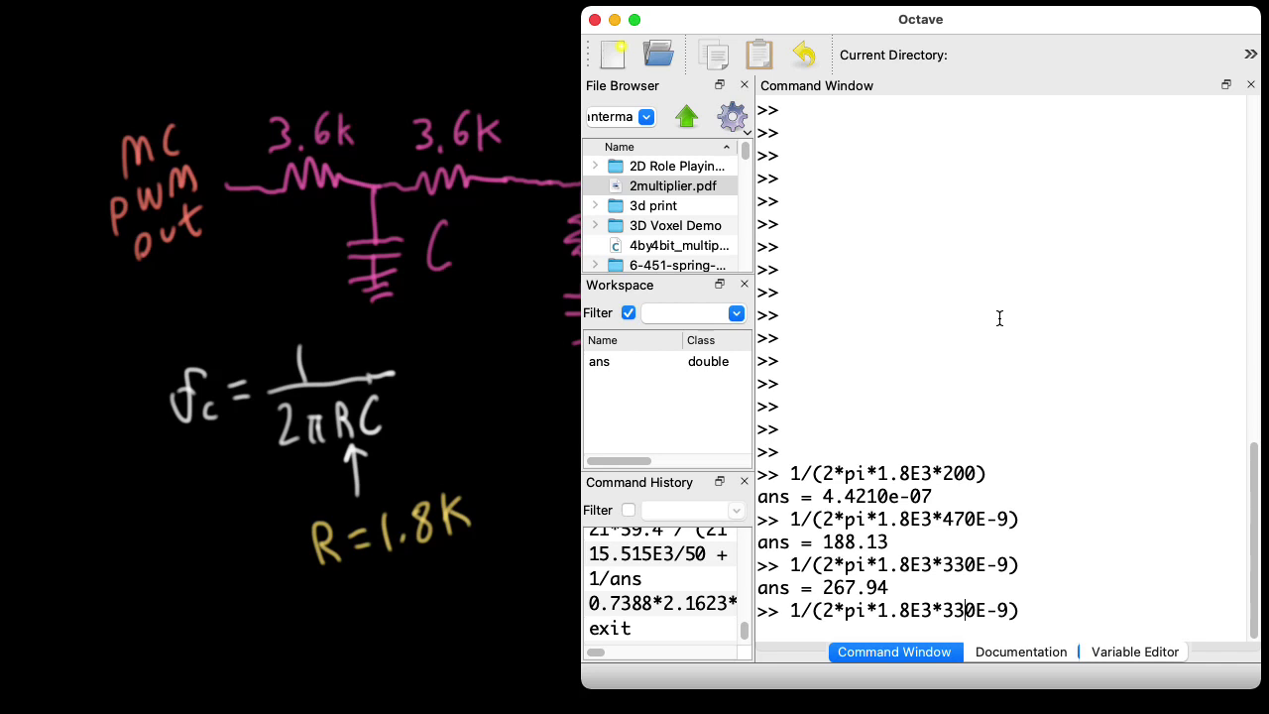
{"action": "key", "text": "BackSpace"}
{"action": "key", "text": "BackSpace"}
{"action": "type", "text": "22"}
{"action": "key", "text": "Return"}
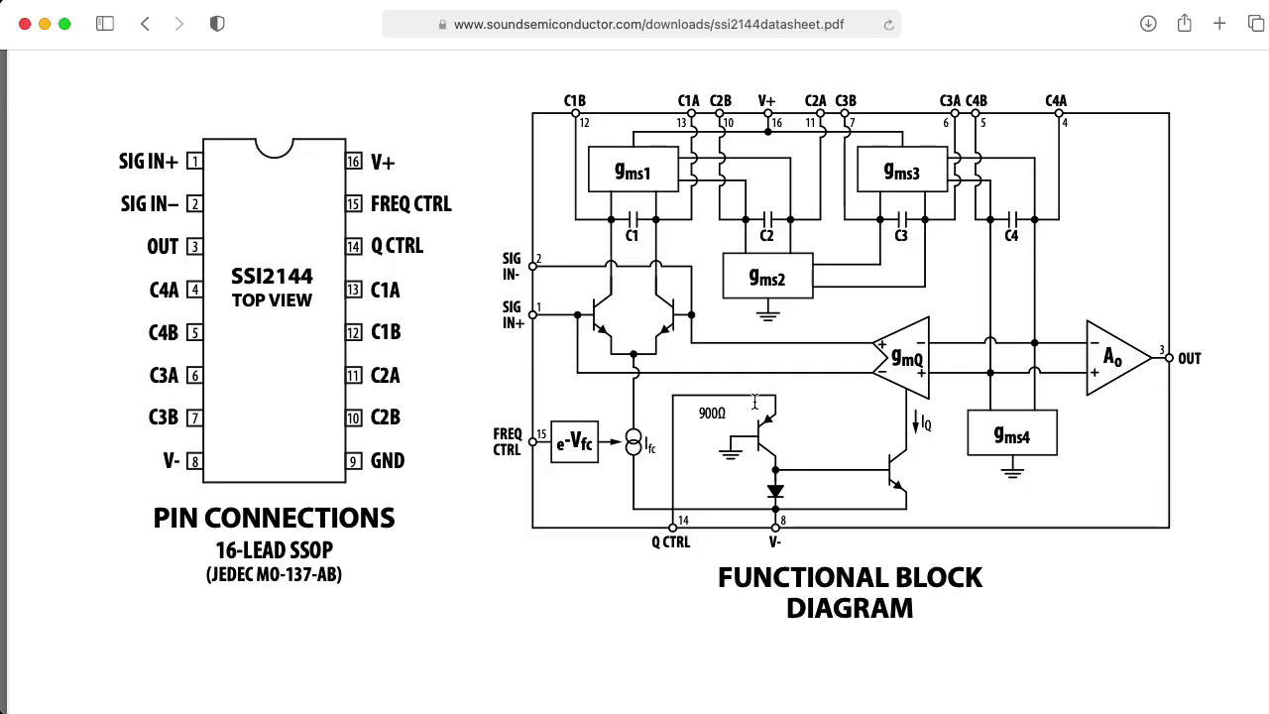
Select the 900Ω label beside the Q CTRL input in the functional block diagram.
{"action": "left_click_drag", "start_coordinate": [726, 413], "coordinate": [698, 417]}
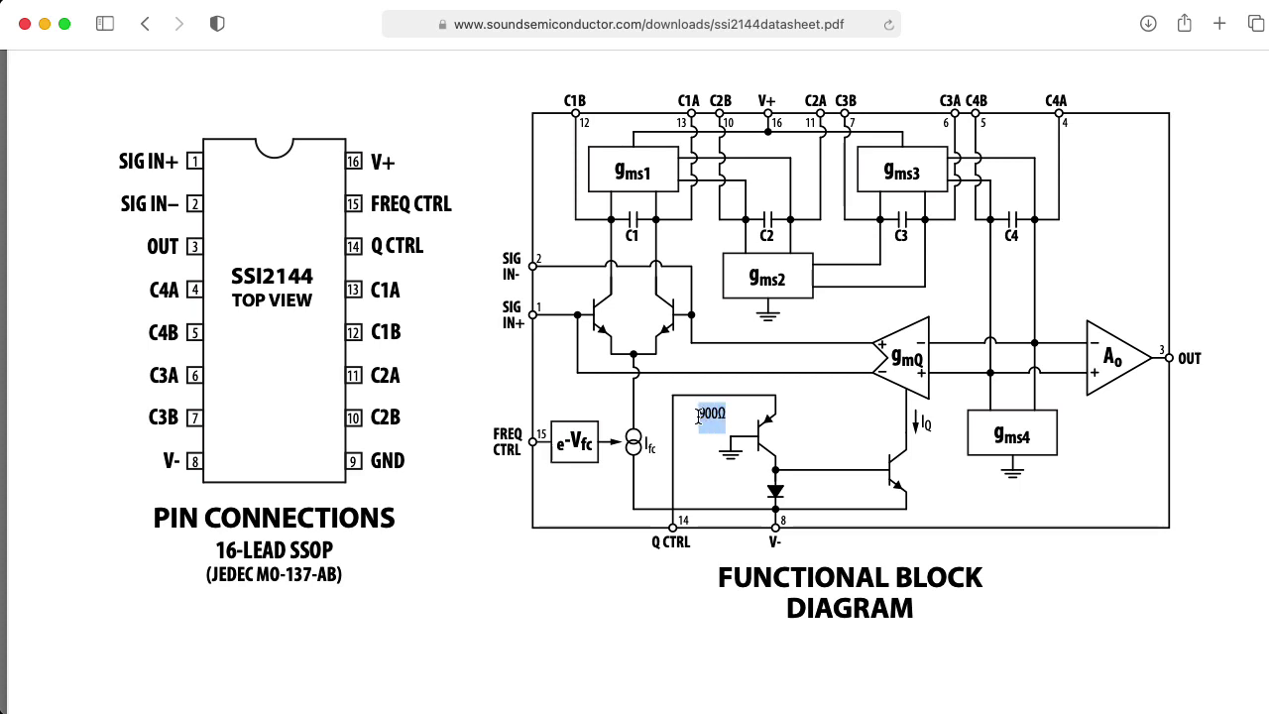